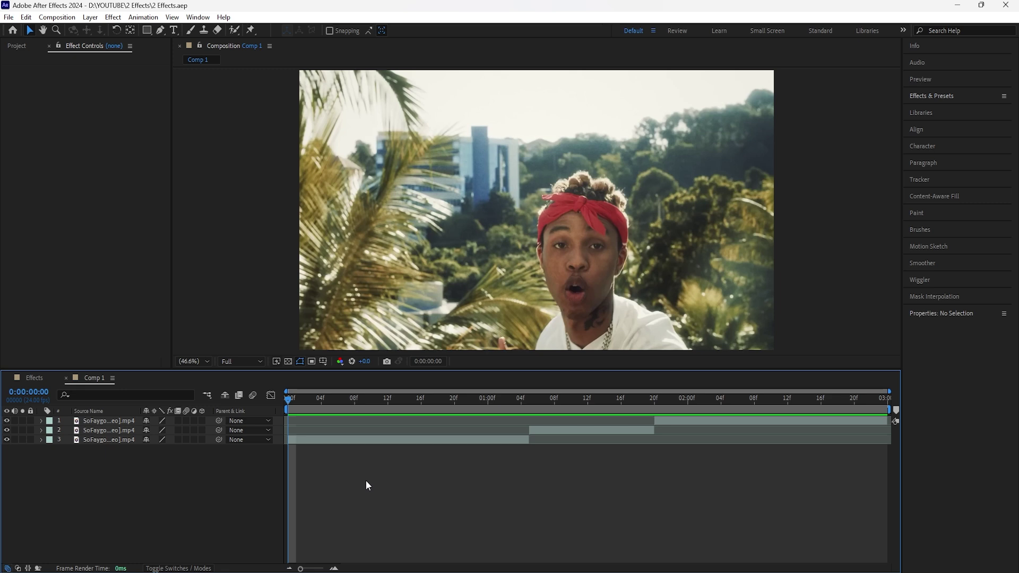
Add an adjustment layer directly above the first clip and trim it to end with that clip at 0:00:01:05
click(119, 441)
right_click(162, 457)
mouse_move(240, 320)
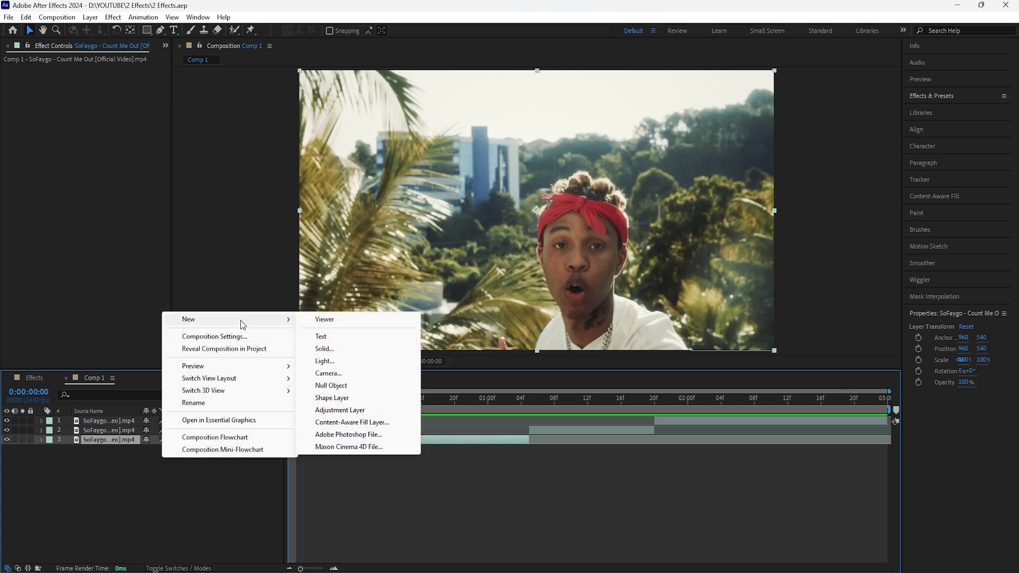
click(340, 409)
drag(286, 398, 525, 462)
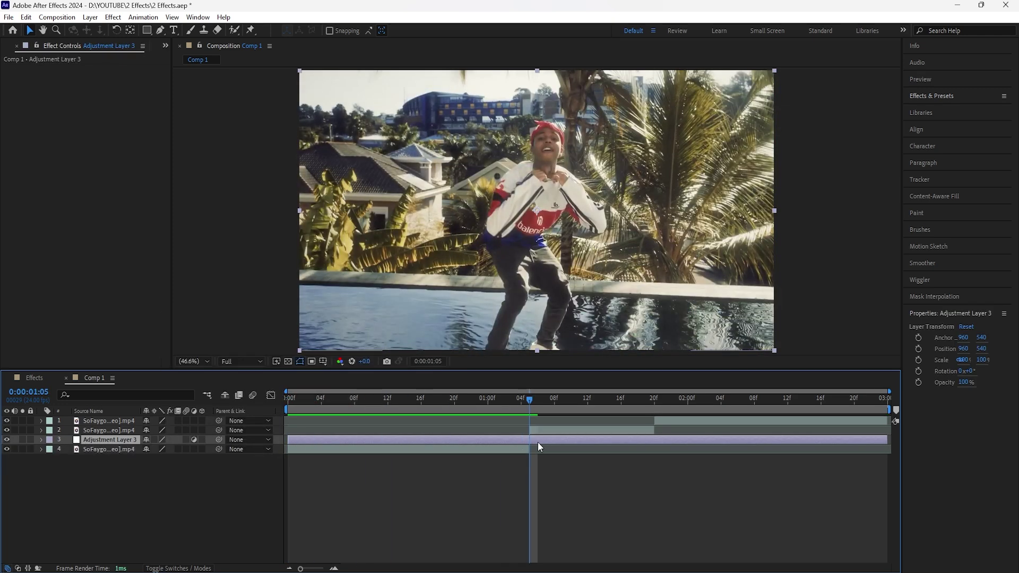
key(ctrl+shift+d)
key(Delete)
Apply Motion Tile to the adjustment layer with Output Height 200 and Mirror Edges enabled
drag(529, 401, 101, 452)
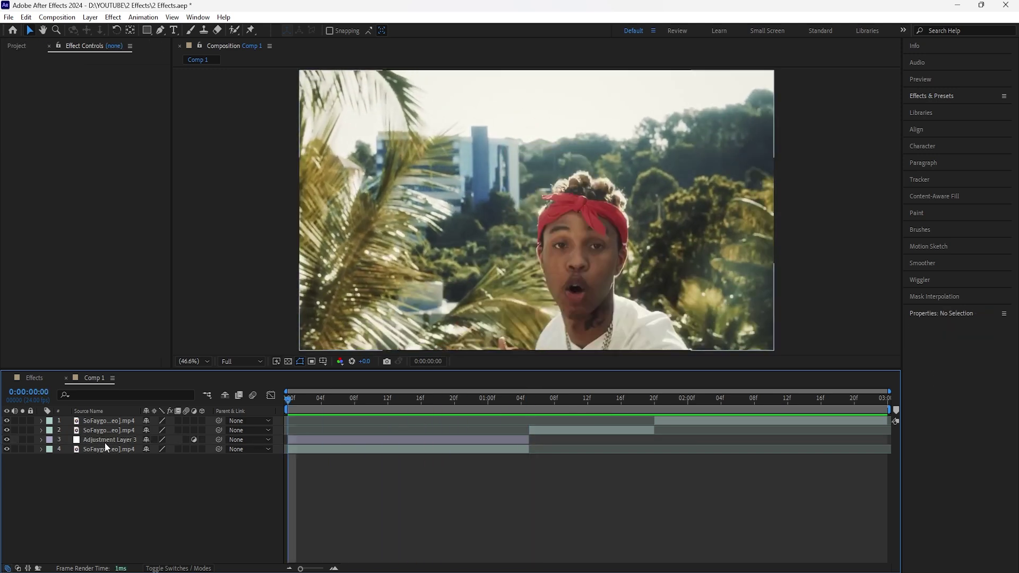
click(104, 443)
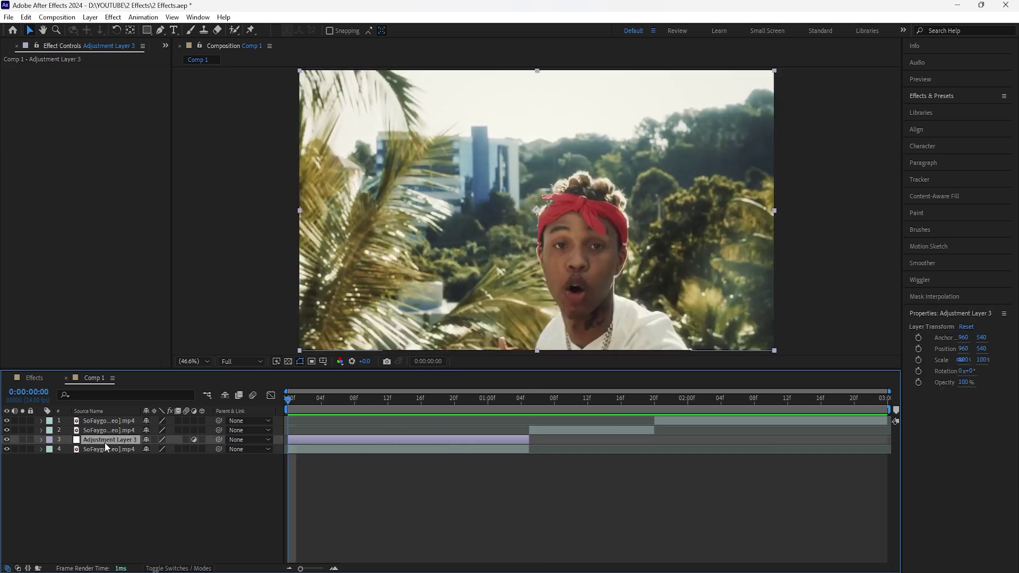
click(934, 96)
drag(945, 245, 120, 443)
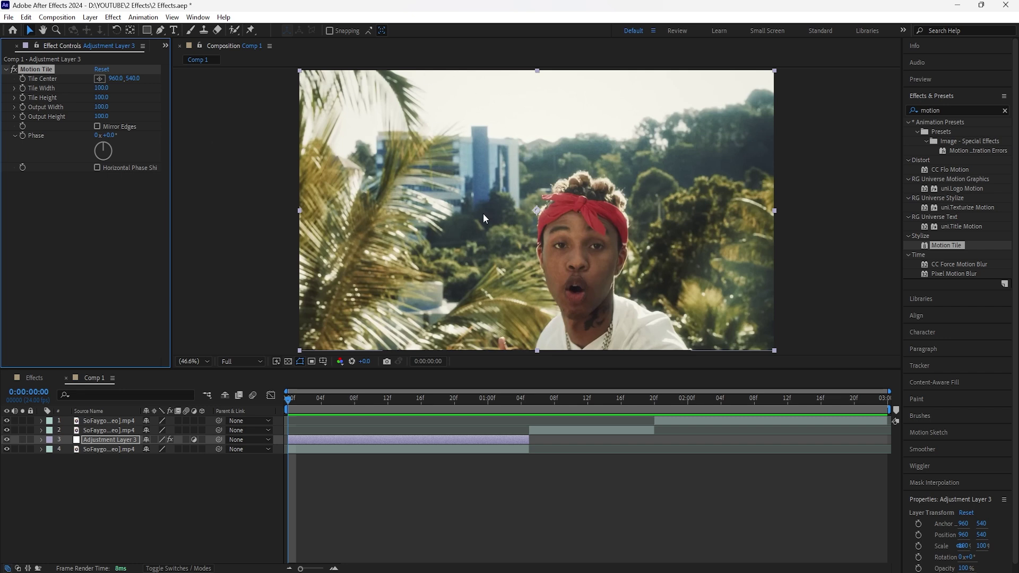
text(200)
key(Return)
click(100, 125)
Add a Glow effect to the adjustment layer with radius 140 and intensity 5, keyframing the intensity at the first frame
click(111, 441)
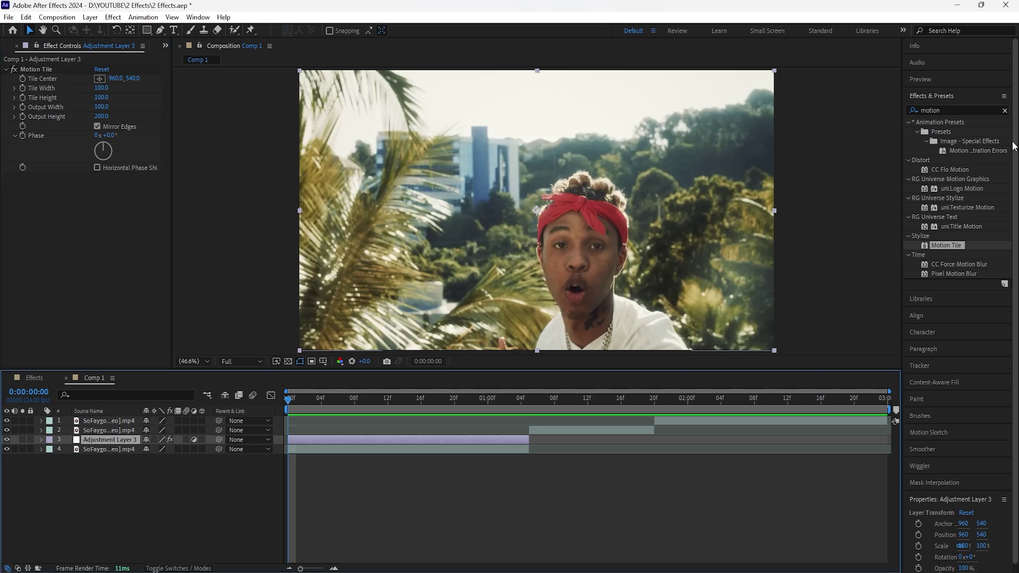
click(1004, 110)
text(glow)
drag(947, 264, 170, 209)
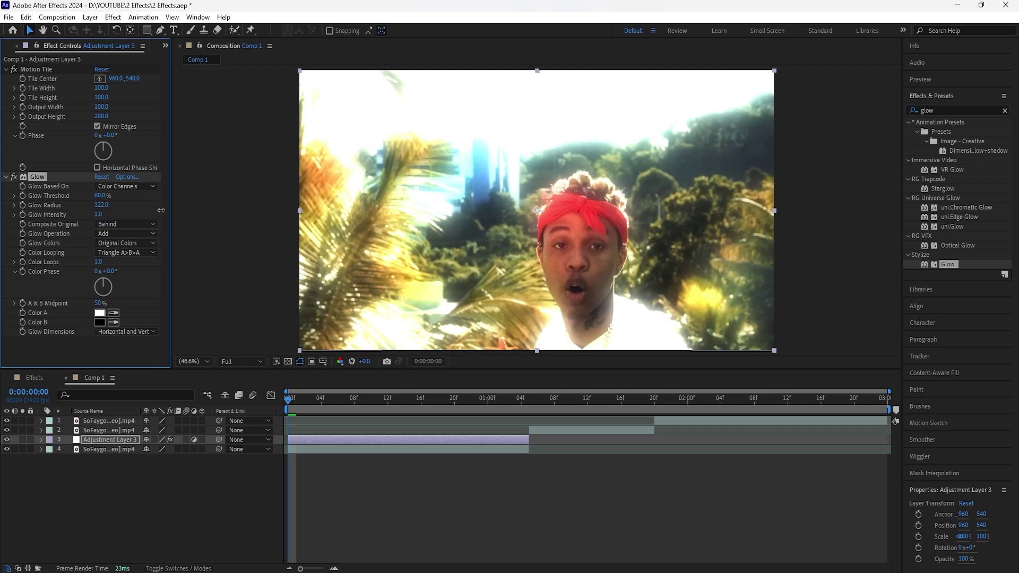
drag(99, 215, 321, 228)
click(23, 214)
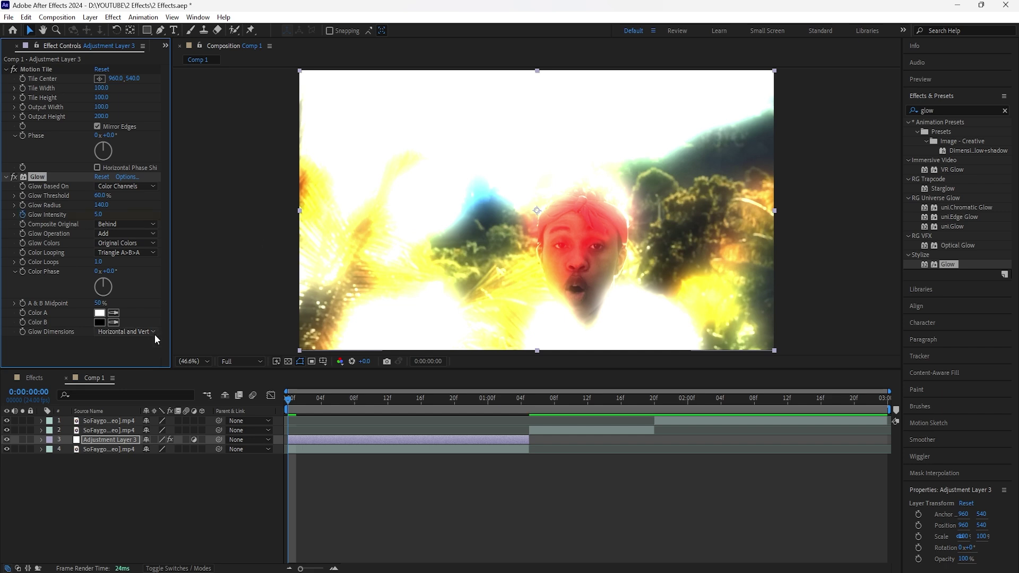
Keyframe the Glow Intensity at 0 on 0:00:00:04
click(123, 438)
key(u)
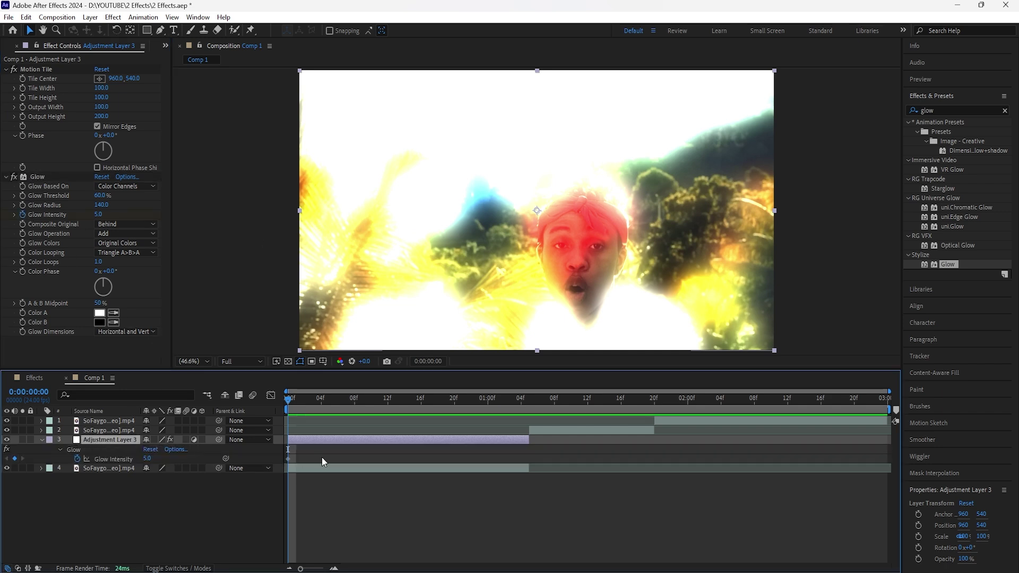
key(Page_Down)
key(Page_Down)
key(Page_Down)
key(Page_Down)
click(150, 459)
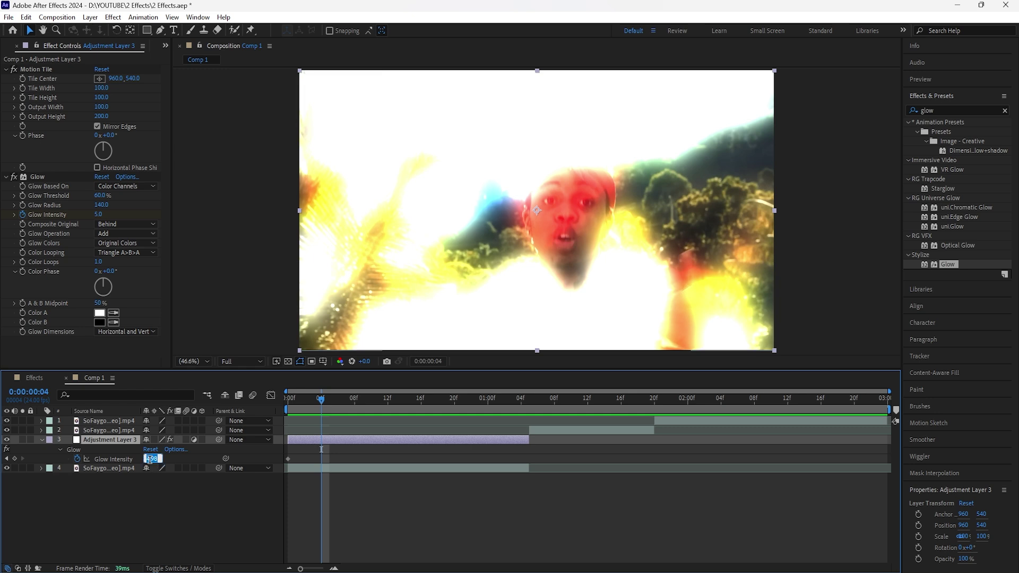
text(0)
key(Return)
Apply the Transform effect to the adjustment layer and keyframe its Position at the first frame with Y about 163
click(1005, 110)
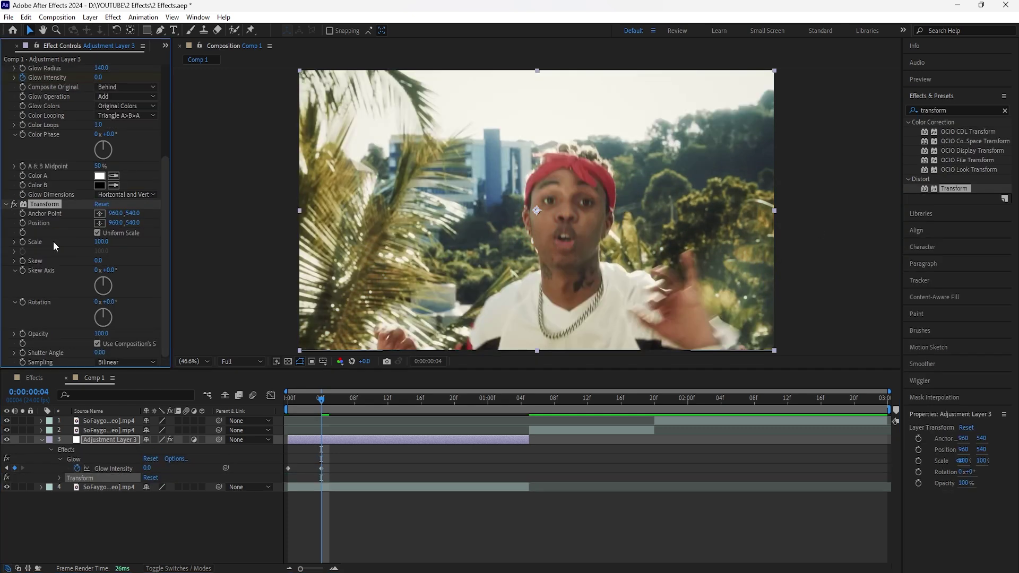
drag(320, 398, 271, 412)
click(22, 223)
drag(139, 223, 106, 205)
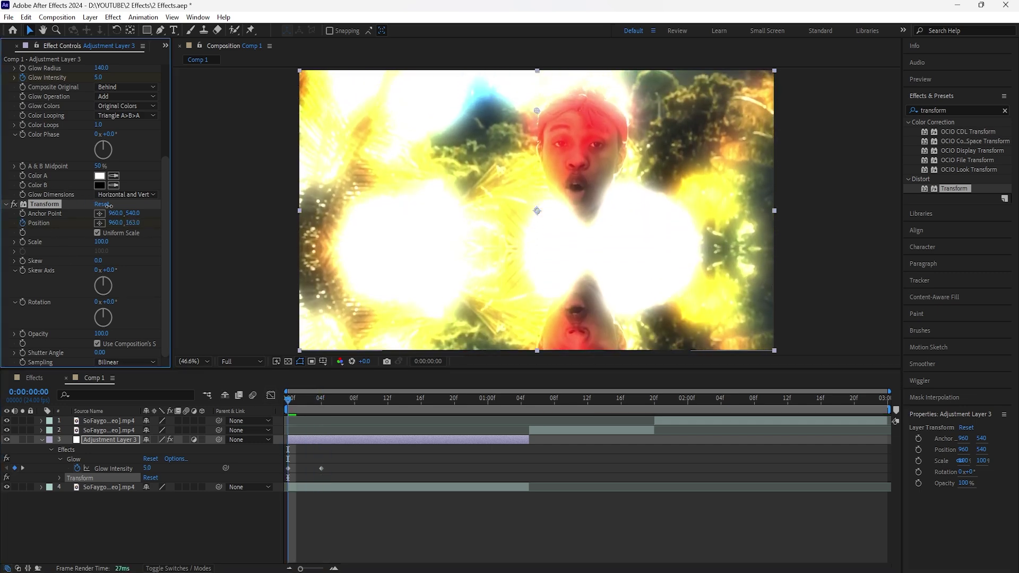
Keyframe the Transform Position Y at about 935 on 0:00:00:02 and 540 on 0:00:00:04
drag(287, 401, 305, 401)
key(u)
drag(136, 227, 468, 309)
drag(304, 399, 317, 399)
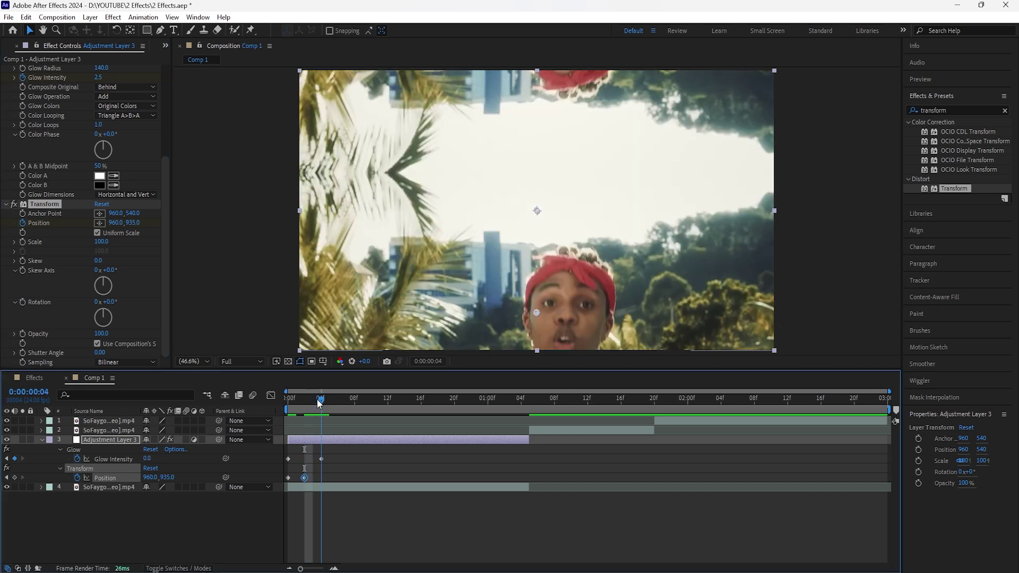
click(132, 223)
text(540)
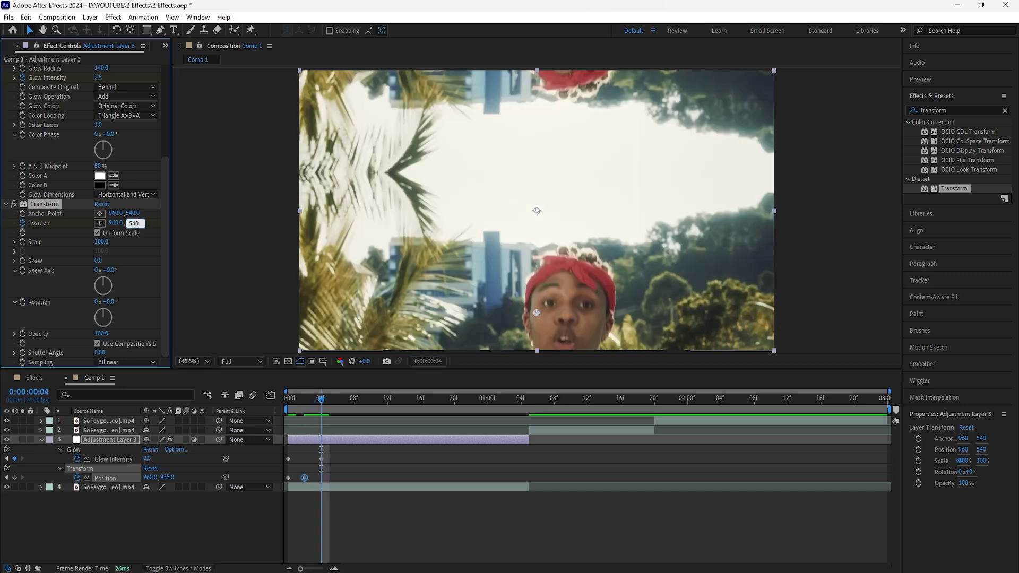
key(Return)
Apply Easy Ease to all Glow Intensity and Position keyframes of the adjustment layer
drag(330, 451, 283, 482)
right_click(321, 458)
key(F9)
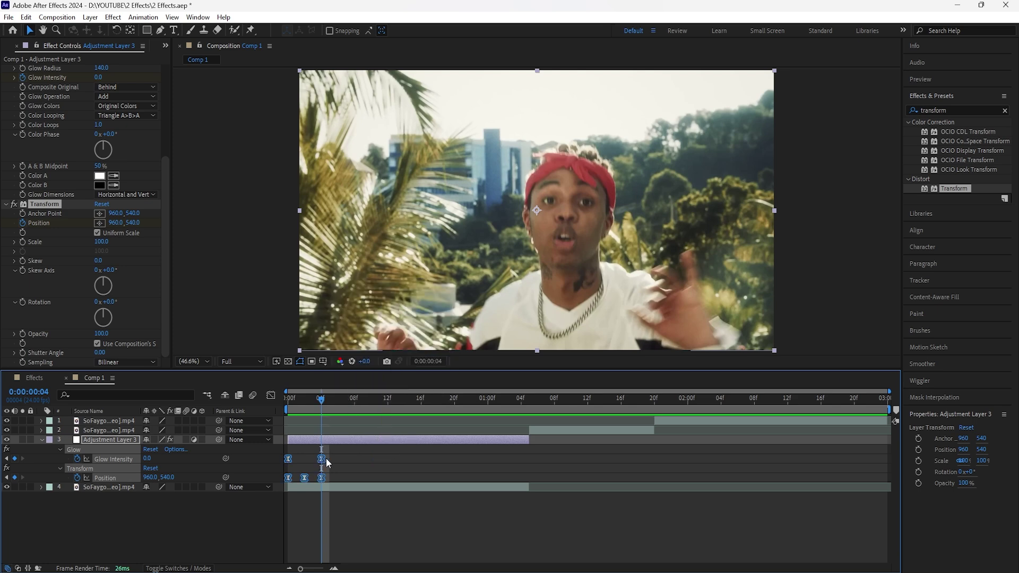
Enable motion blur for the adjustment layer and the composition, and preview the animation
key(space)
key(space)
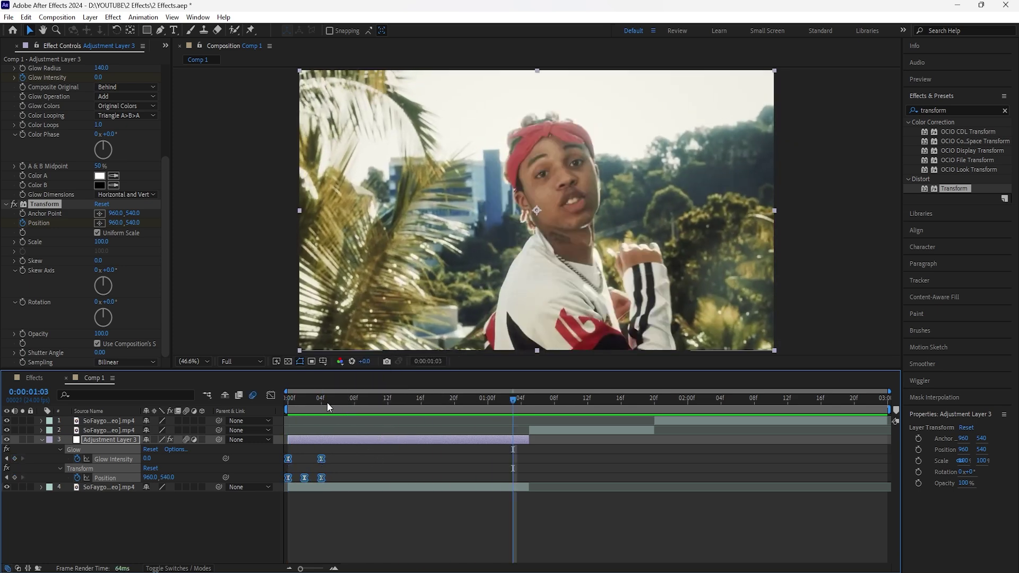
key(space)
key(space)
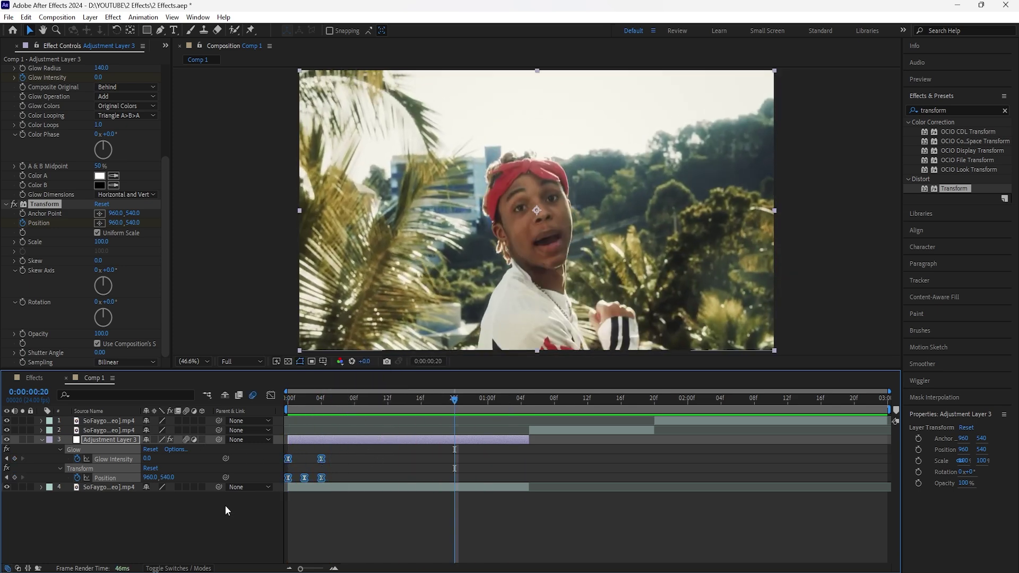
click(227, 509)
key(space)
Add a second adjustment layer above the first one, trimmed to run from 0:00:00:16 to 0:00:01:05
drag(321, 400, 420, 419)
click(437, 439)
right_click(221, 518)
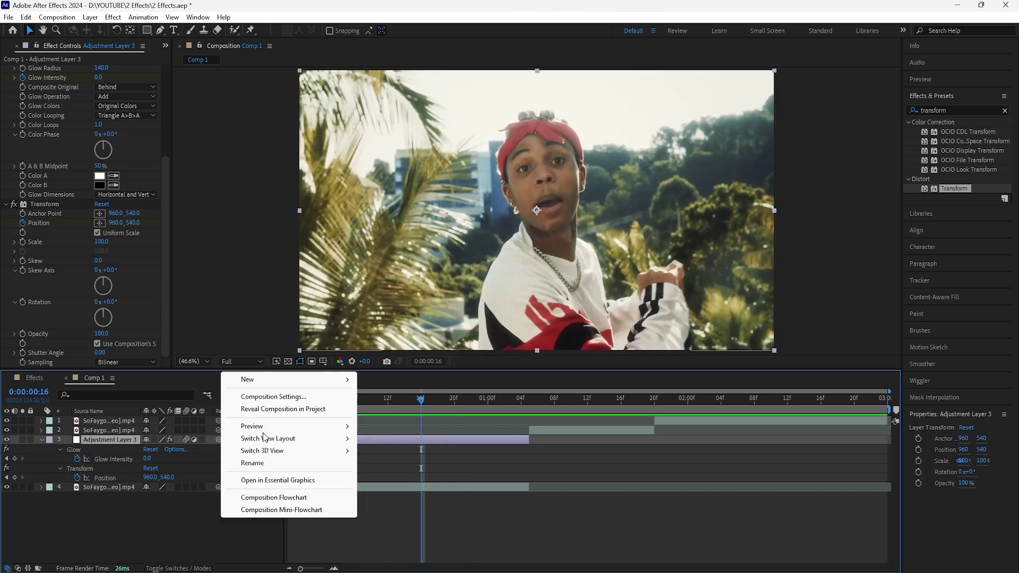
mouse_move(300, 382)
click(385, 471)
drag(287, 445, 421, 445)
drag(869, 443, 529, 443)
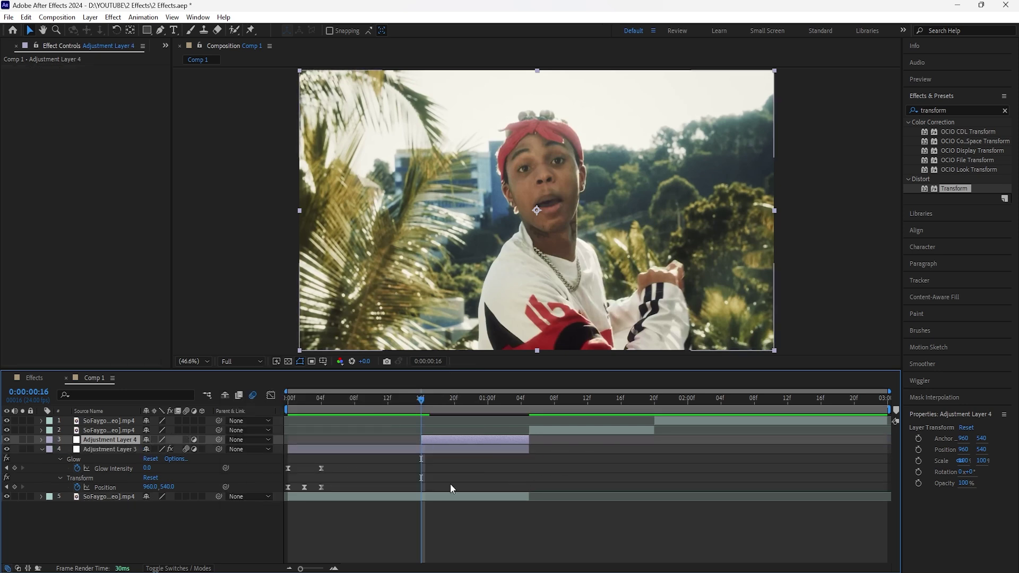
Apply Motion Tile to the new adjustment layer with Output Width 200 and Mirror Edges enabled
click(1004, 110)
text(motion)
drag(945, 245, 113, 440)
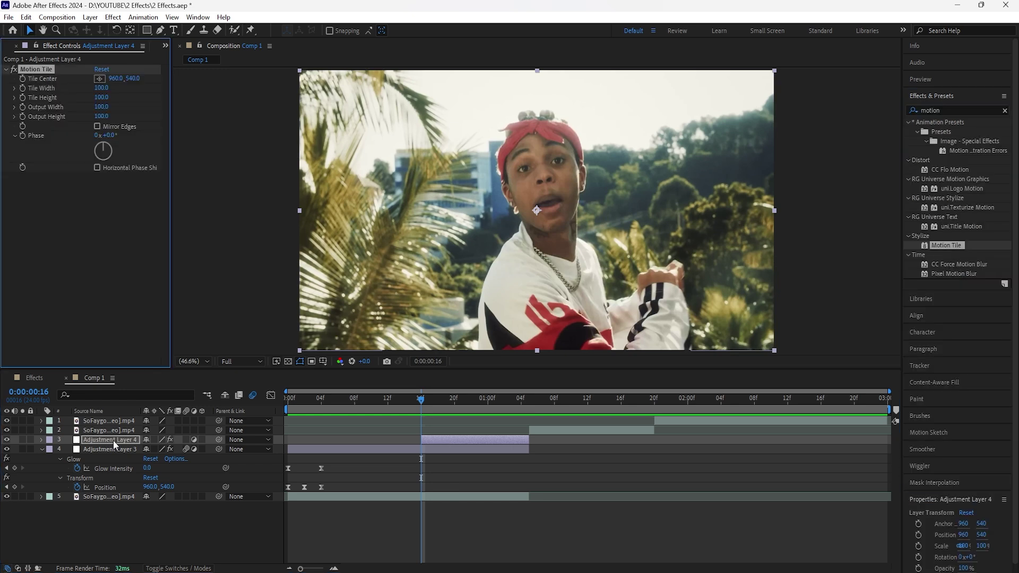
click(101, 107)
text(200)
key(Return)
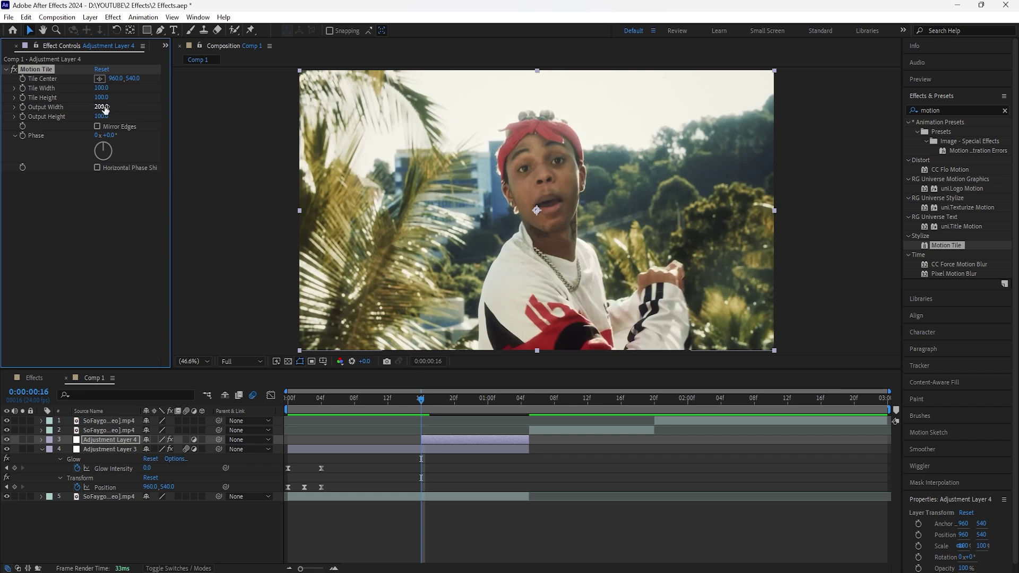
click(476, 438)
Copy the keyframed Glow effect from the first adjustment layer onto the second one at 0:00:00:16
click(124, 448)
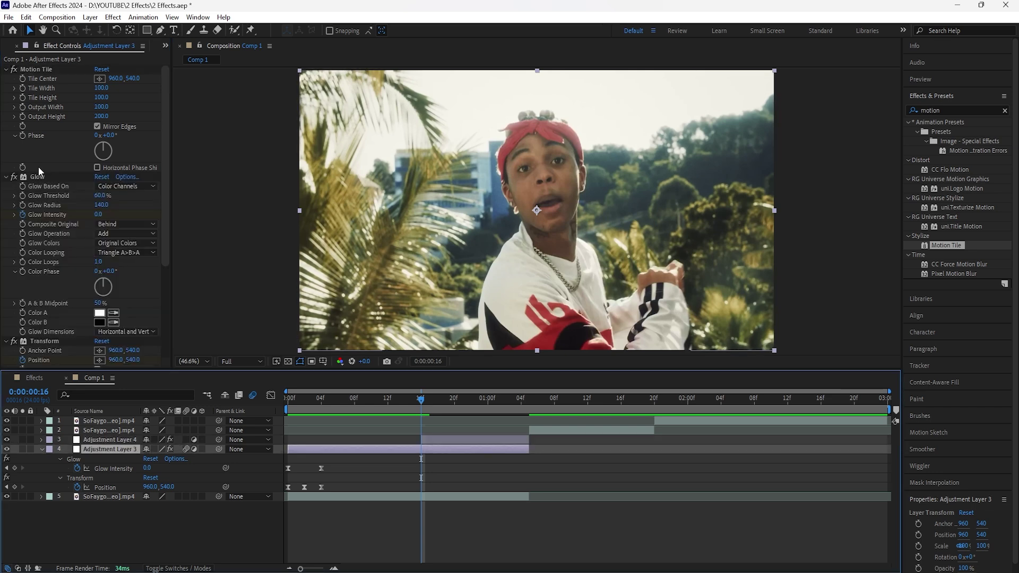
click(40, 177)
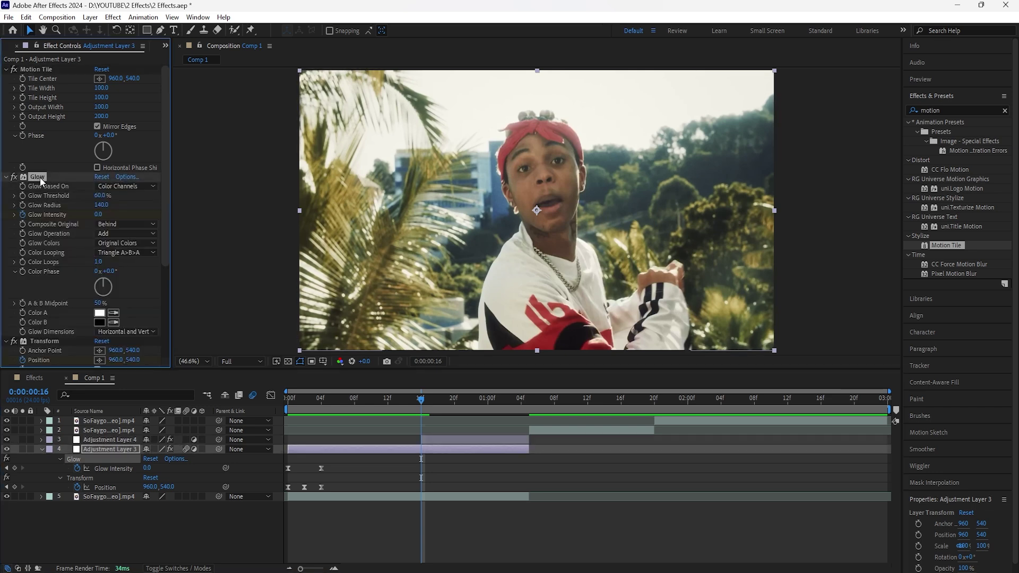
click(110, 437)
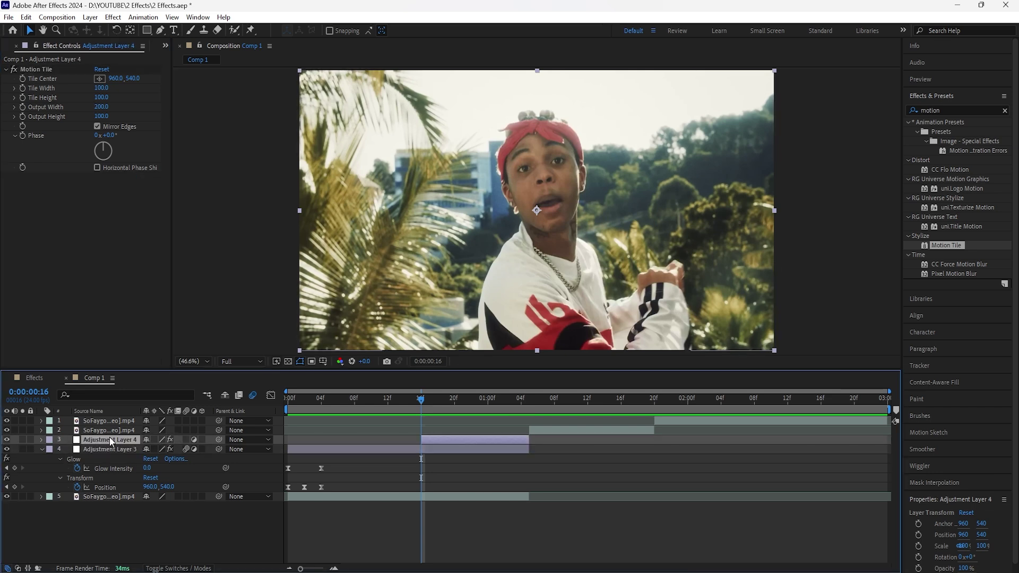
key(ctrl+v)
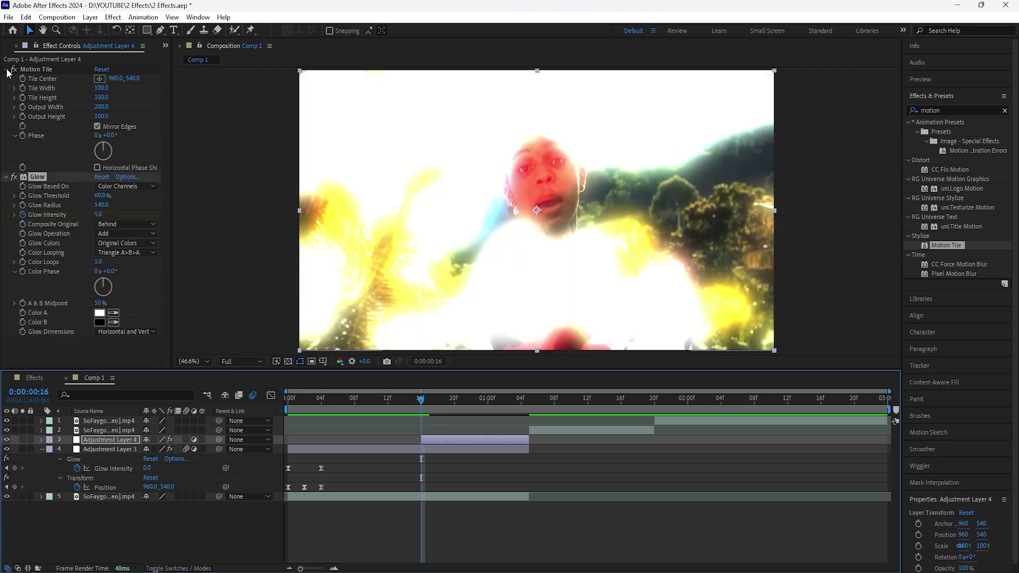
Add a Transform effect to the second adjustment layer and keyframe its Position X at about 1755 on 0:00:00:16
click(37, 80)
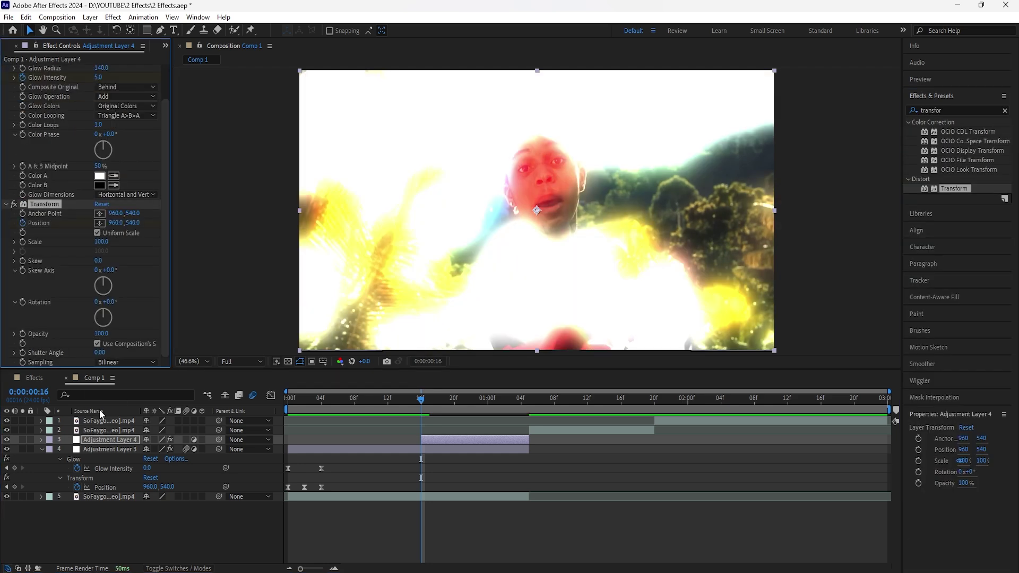
click(123, 437)
key(u)
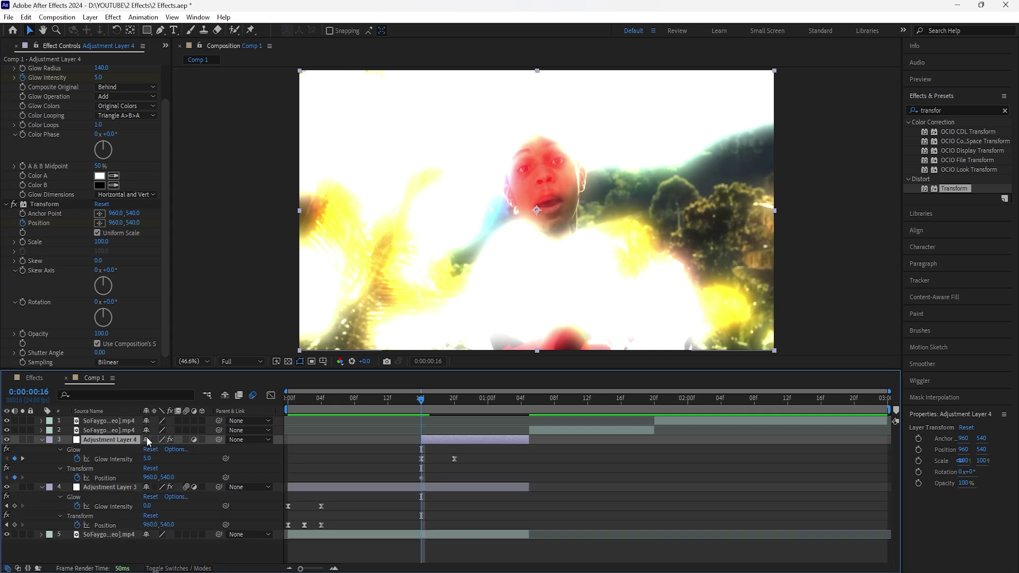
drag(116, 222, 567, 276)
Keyframe the Transform Position shifted to the opposite side on 0:00:00:18 and back at X 960 on 0:00:00:20
drag(424, 398, 439, 399)
drag(118, 223, 62, 233)
drag(439, 400, 455, 400)
click(114, 223)
text(960)
key(Return)
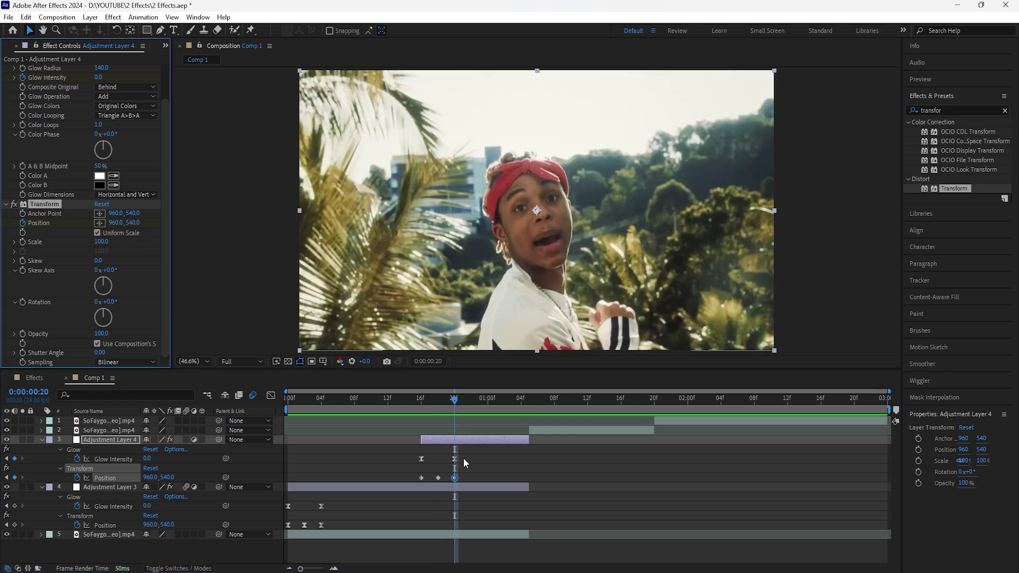
Apply Easy Ease to the second adjustment layer's three Position keyframes and turn on its motion blur
drag(466, 478, 416, 482)
key(F9)
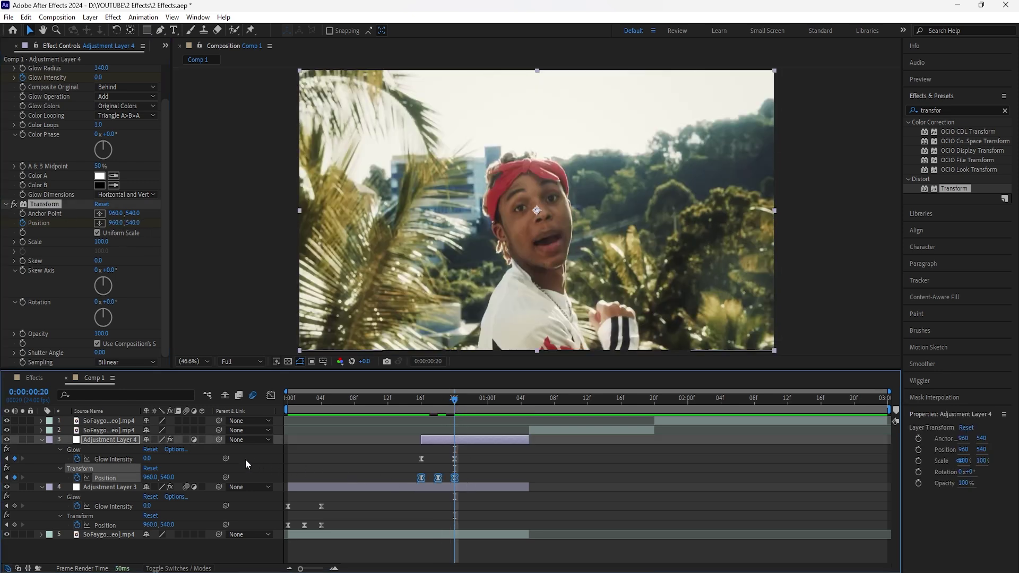
drag(454, 399, 421, 457)
Collapse the second adjustment layer's Glow and Transform settings and add a Tint effect with its default black-and-white mapping
click(434, 431)
click(440, 439)
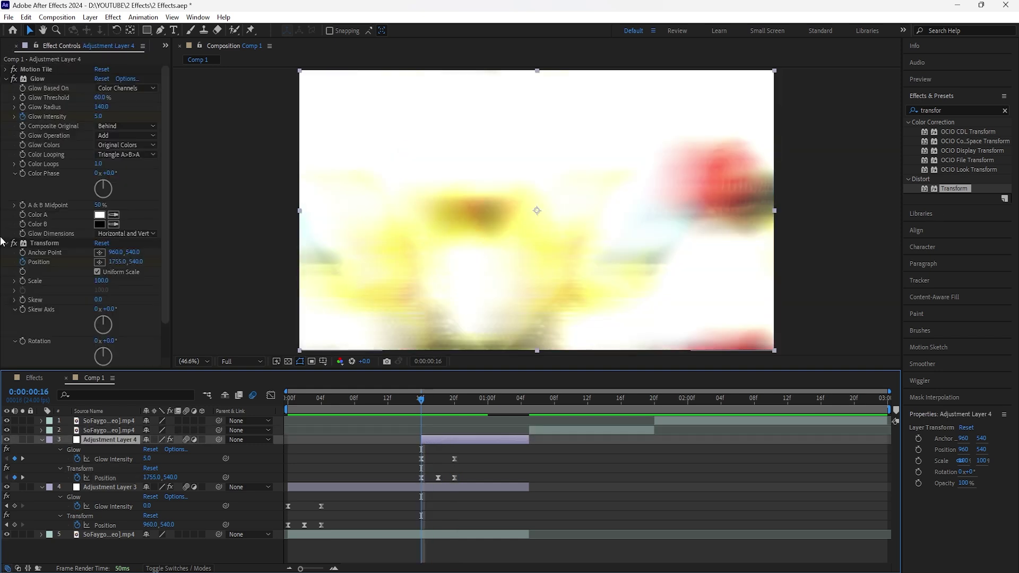
click(6, 78)
click(5, 89)
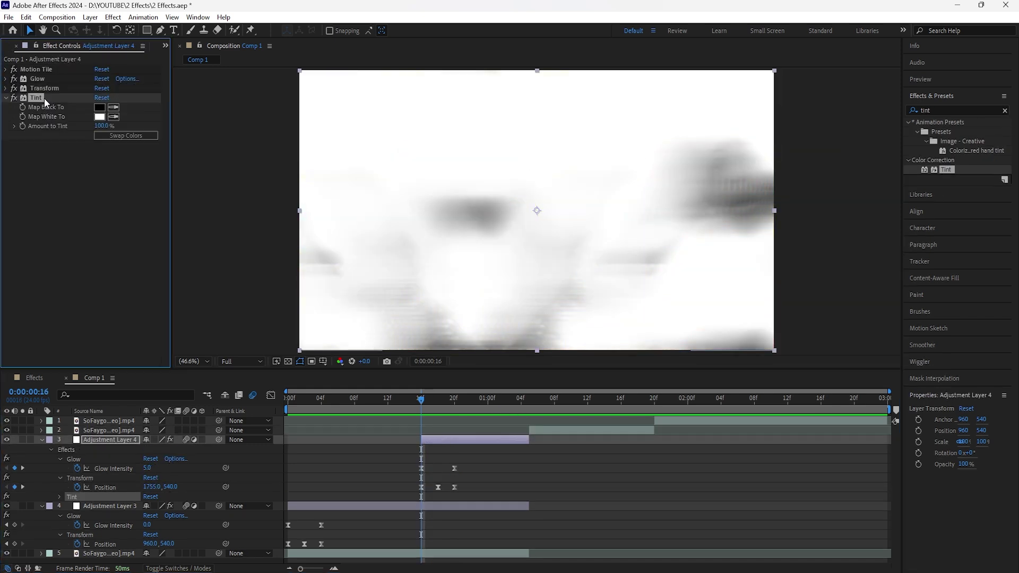
Add a Noise effect to the second adjustment layer at 25% with Use Color Noise turned off
click(1004, 110)
click(955, 110)
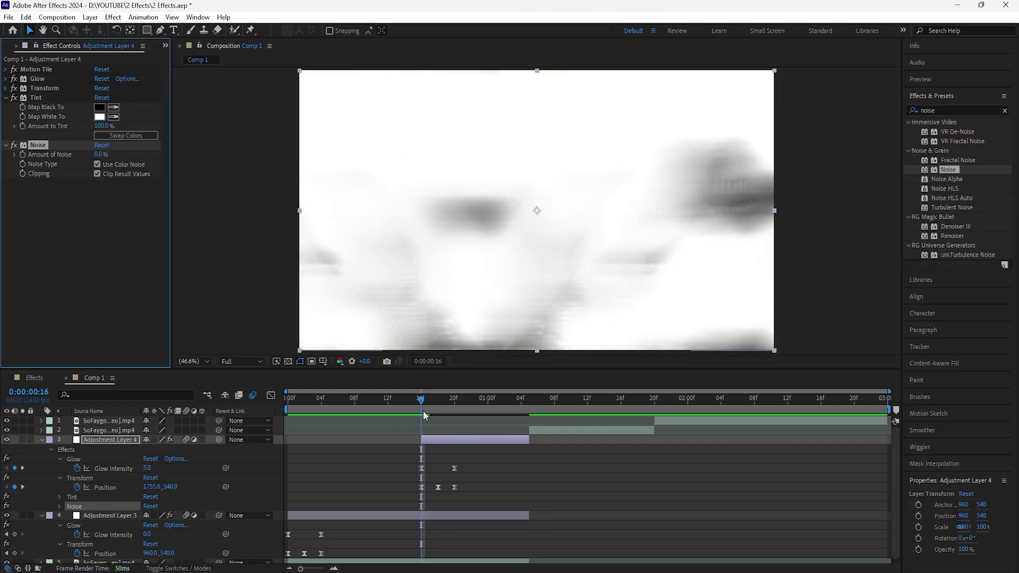
drag(422, 399, 471, 405)
drag(100, 154, 127, 156)
click(100, 154)
text(20.0)
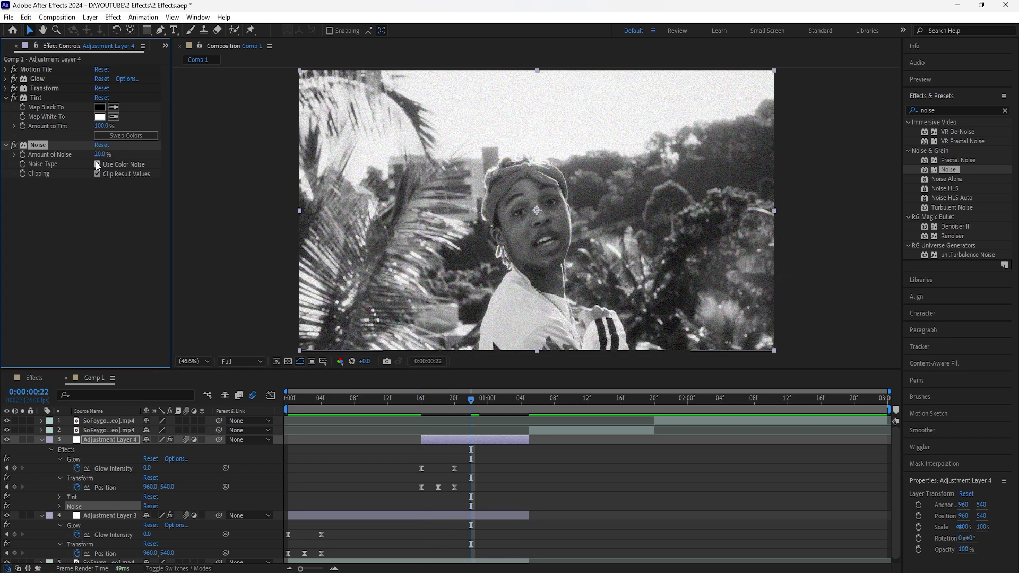
drag(102, 154, 106, 155)
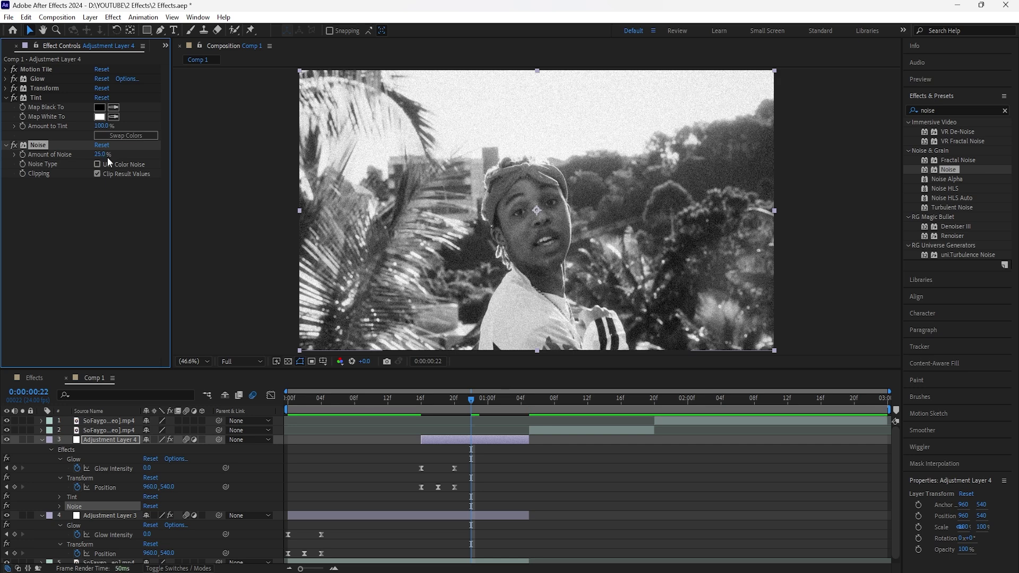
Collapse the Tint and Noise effects, add a Curves effect, and pull the RGB curve's midpoint slightly down to darken the image
click(6, 97)
click(6, 107)
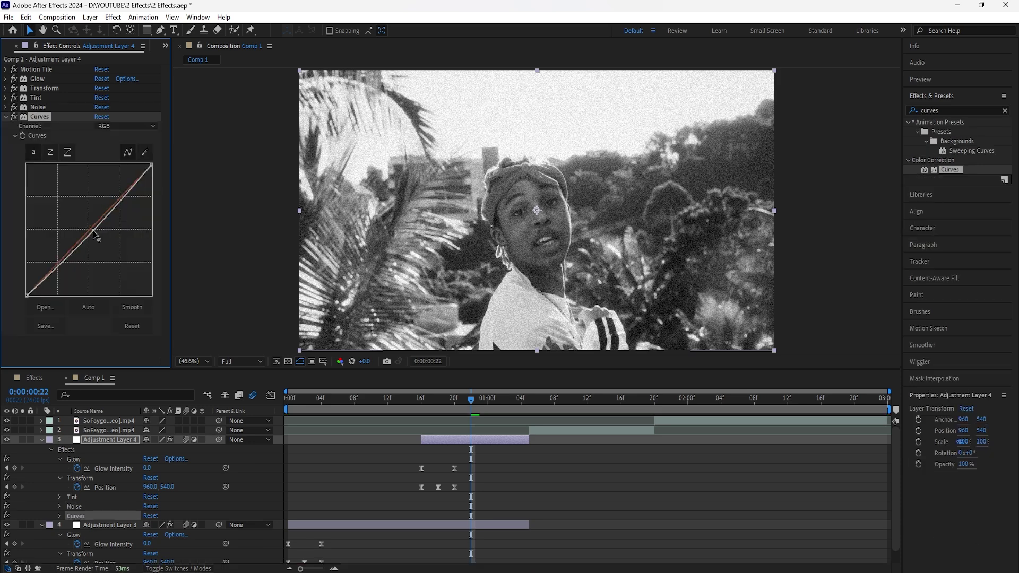
drag(100, 232, 95, 234)
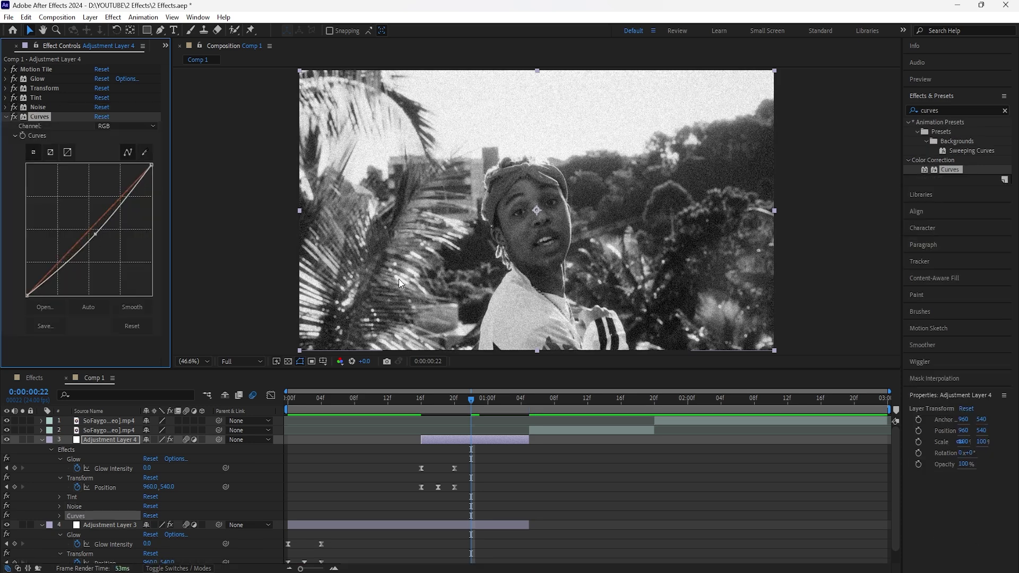
click(6, 116)
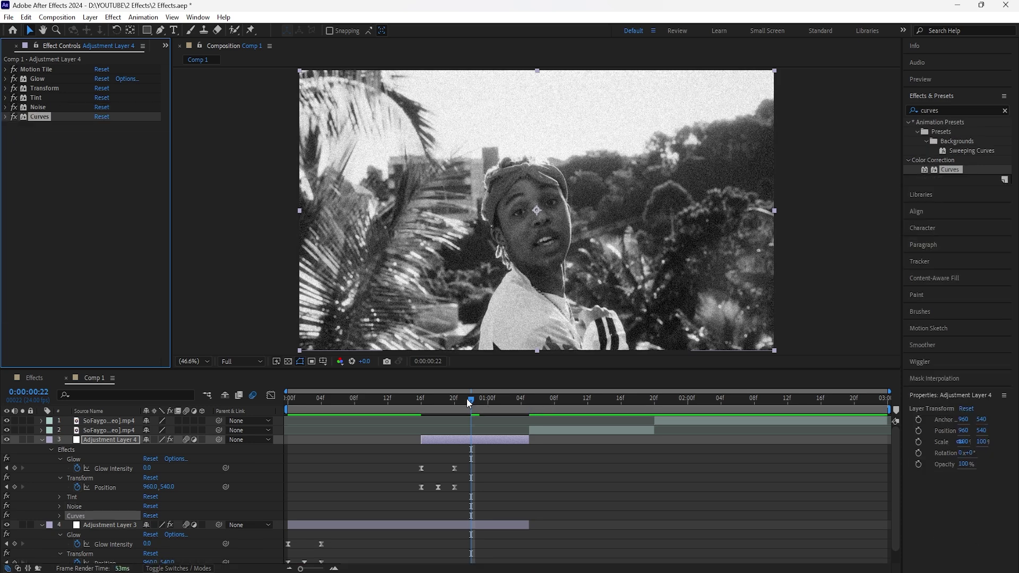
Preview the composition from 0:00:00:00 to check the black-and-white noisy look
drag(466, 399, 244, 443)
key(space)
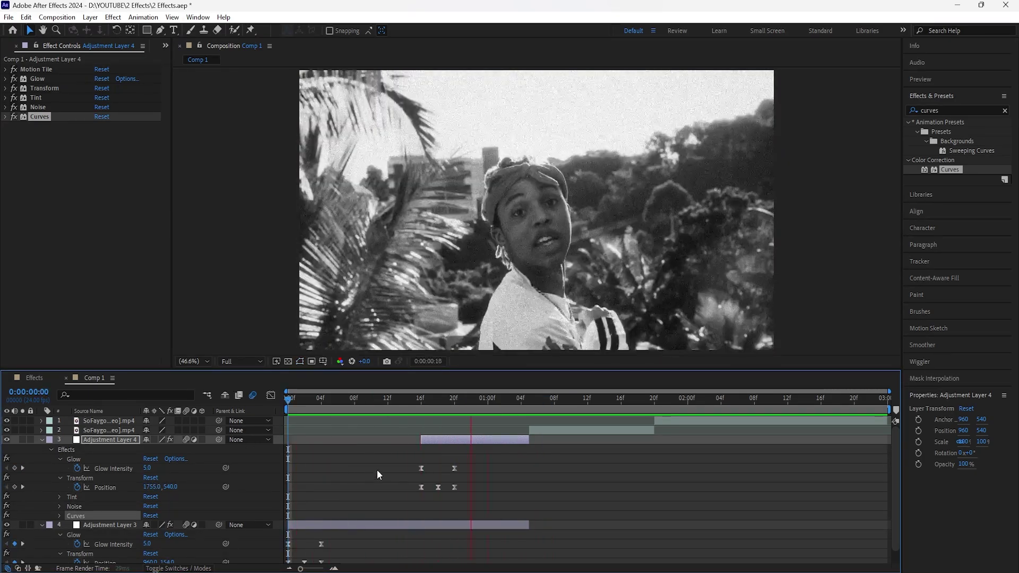
key(space)
Collapse both adjustment layers, duplicate Adjustment Layer 4, and place the copy above the second clip in the layer stack
drag(460, 440, 471, 441)
click(111, 440)
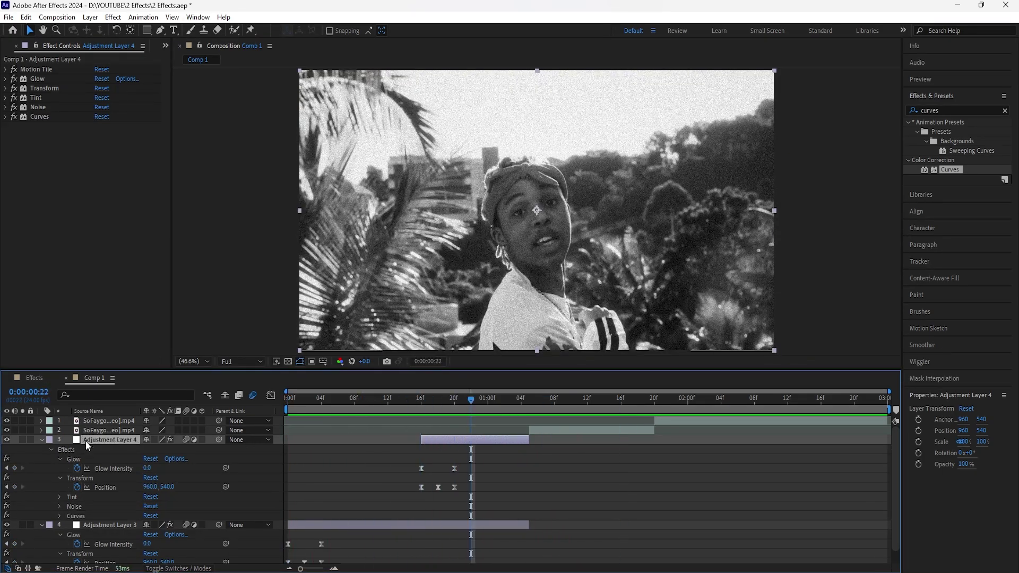
click(42, 440)
click(42, 450)
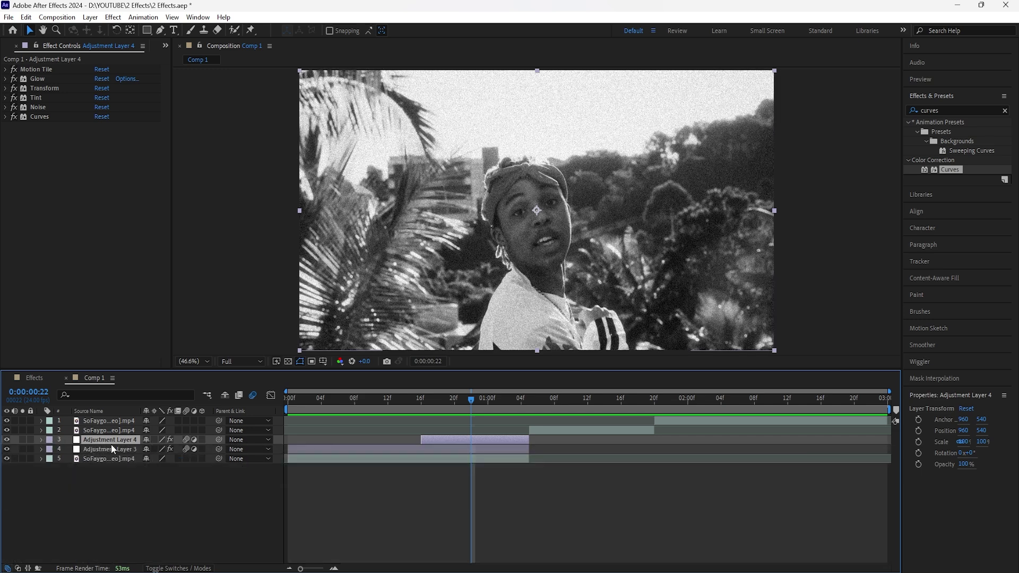
key(ctrl+d)
drag(117, 443, 121, 430)
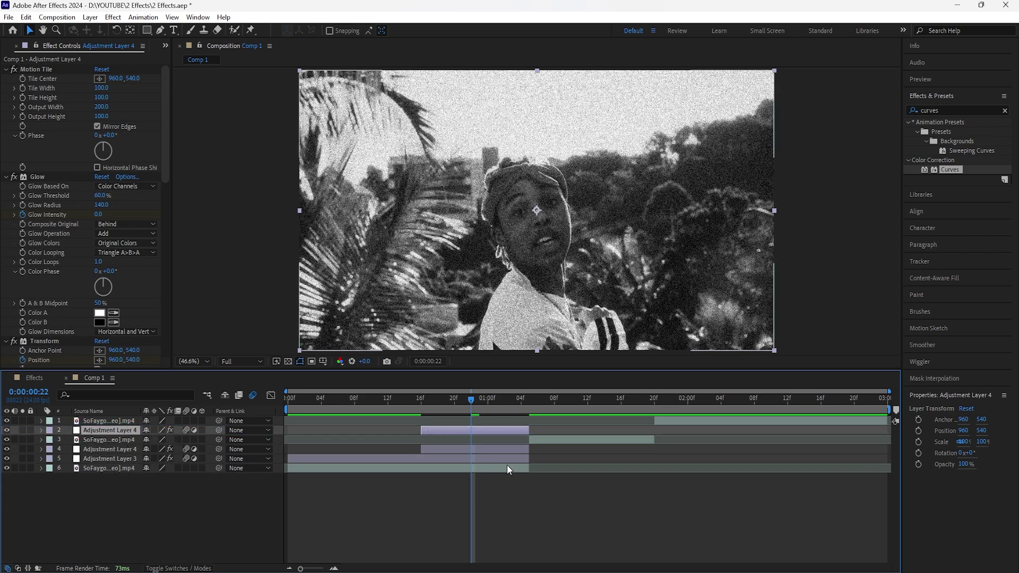
Shift the duplicated layer so its middle Position keyframe sits at 0:00:01:05, and trim its end to its last keyframes
key(u)
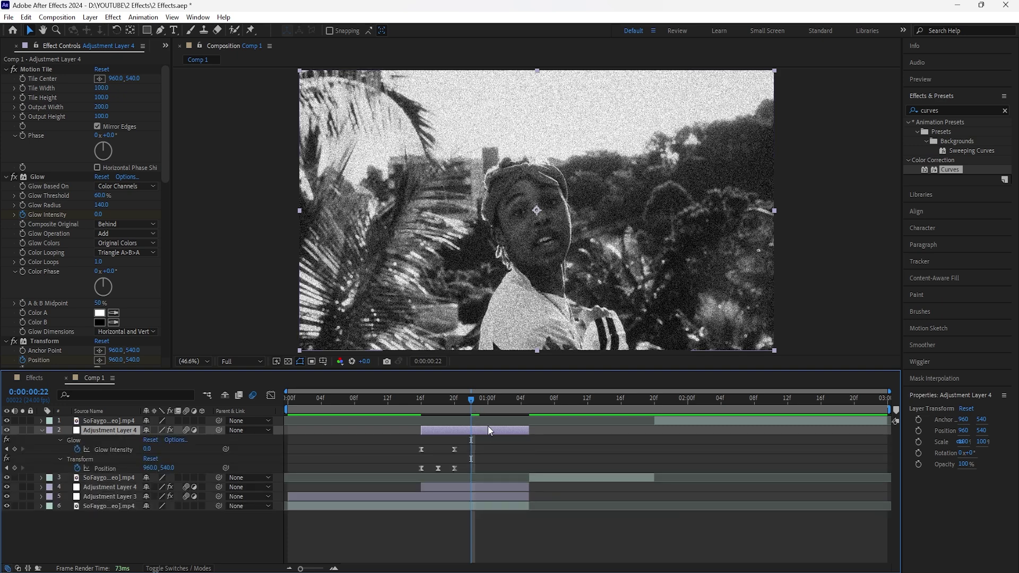
drag(472, 402, 529, 402)
drag(455, 431, 549, 438)
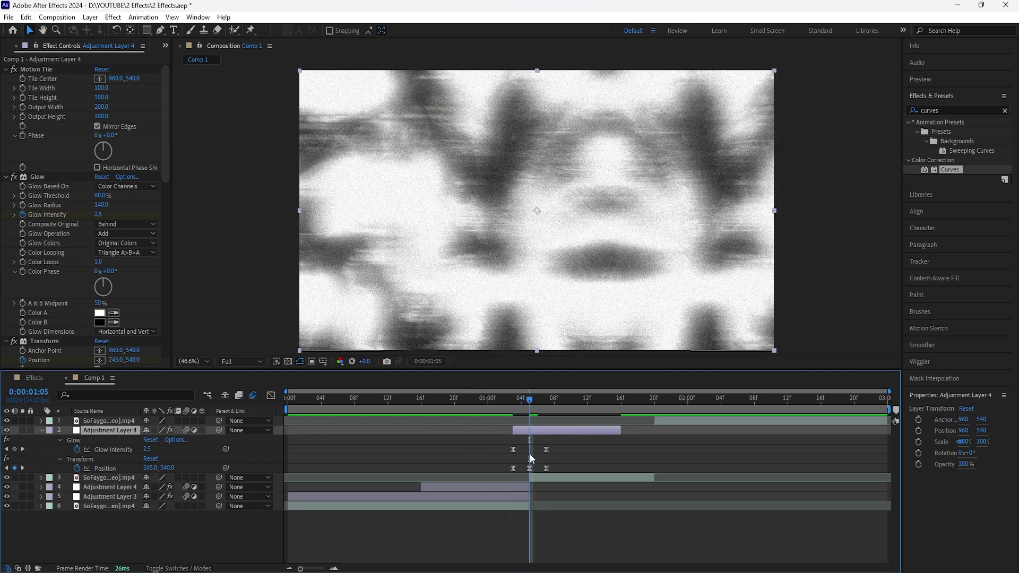
drag(620, 430, 653, 444)
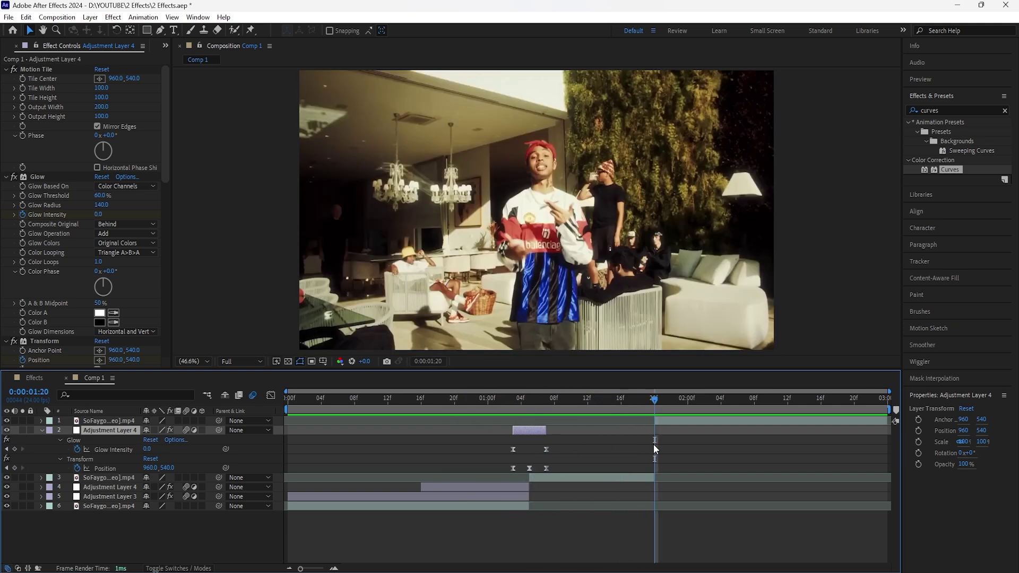
Create a new adjustment layer above all clips, starting at 0:00:01:20 and about 8 frames long
click(42, 431)
click(656, 341)
right_click(190, 502)
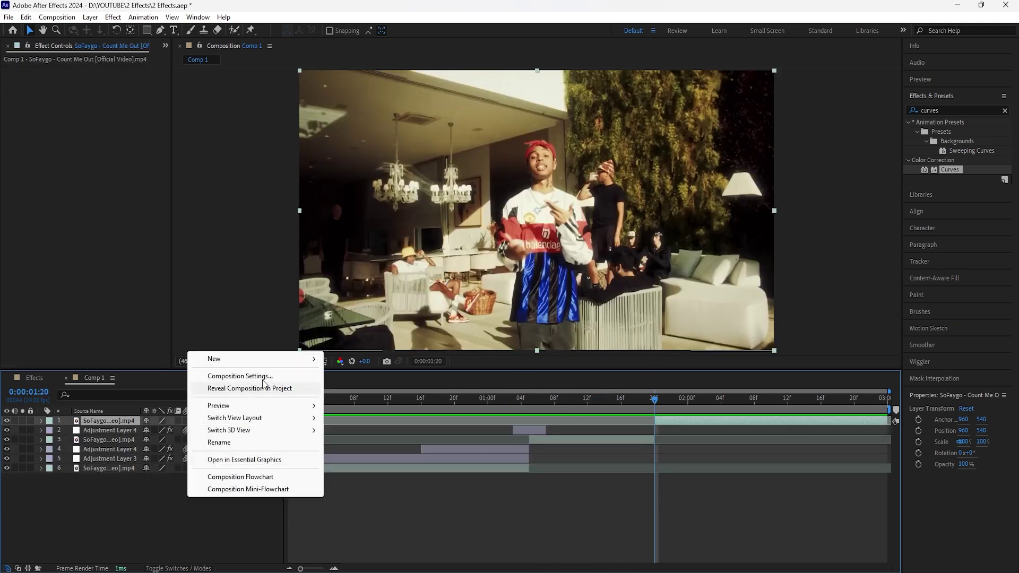
mouse_move(295, 359)
click(397, 449)
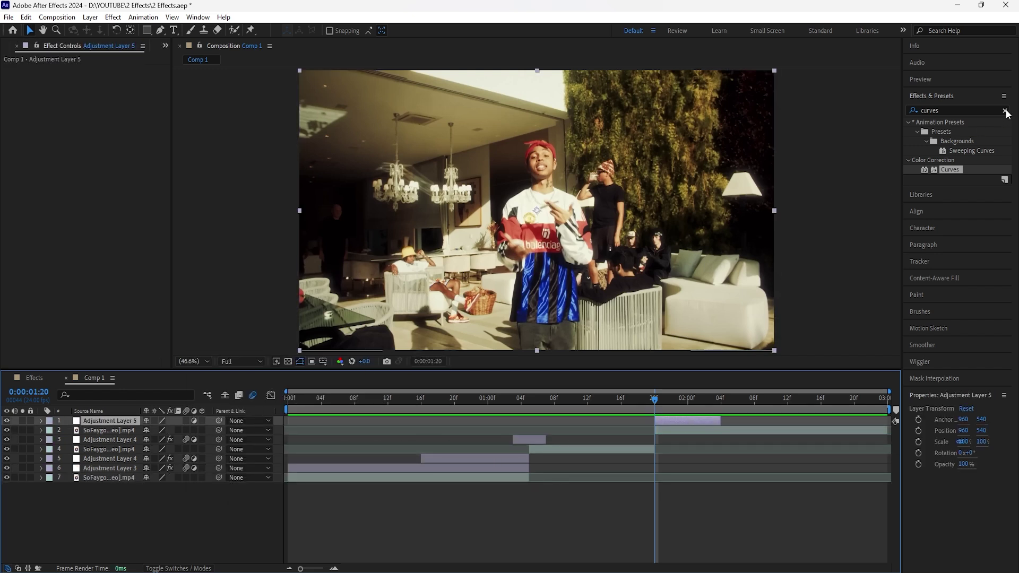
Add Motion Tile with Output Width and Height 300 and Mirror Edges on, plus the Wiggle - position preset, to the new layer
click(1005, 111)
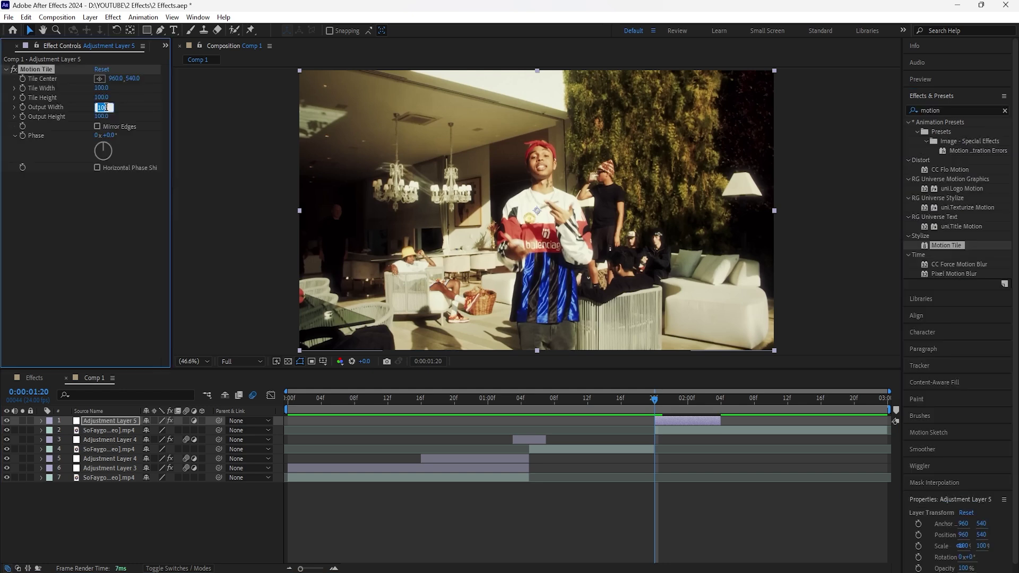
text(300)
click(103, 116)
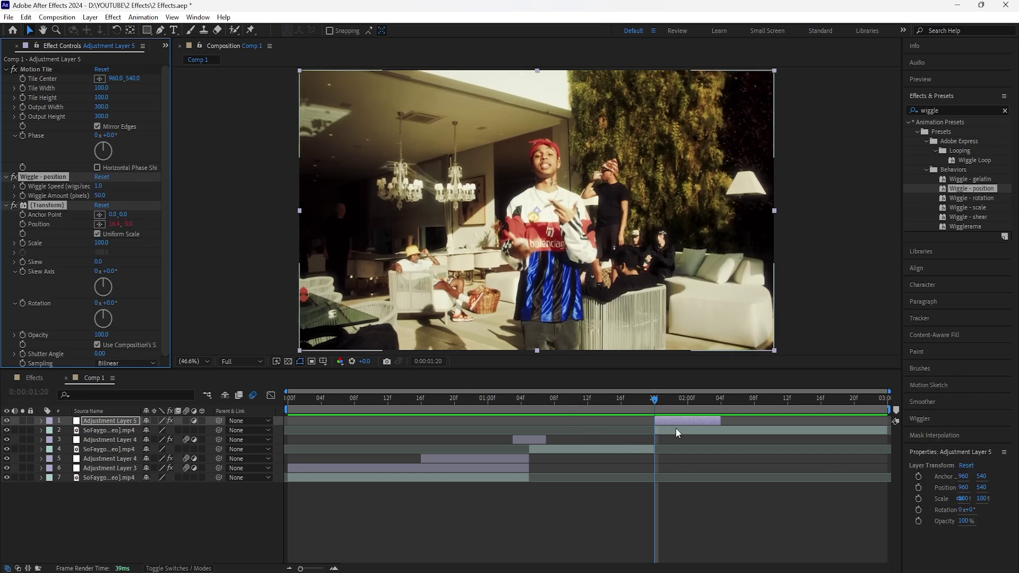
Shift the new adjustment layer to start at 0:00:01:18, and set Wiggle Speed to 20 and Wiggle Amount to 100
drag(704, 418, 654, 401)
click(648, 400)
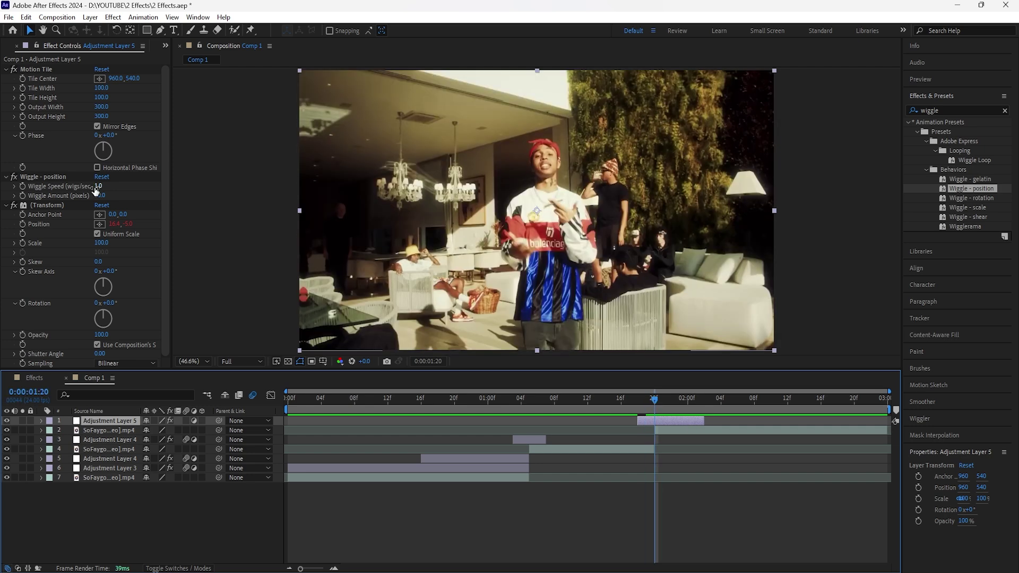
click(42, 178)
drag(98, 187, 109, 187)
click(101, 187)
text(20)
key(Return)
click(103, 196)
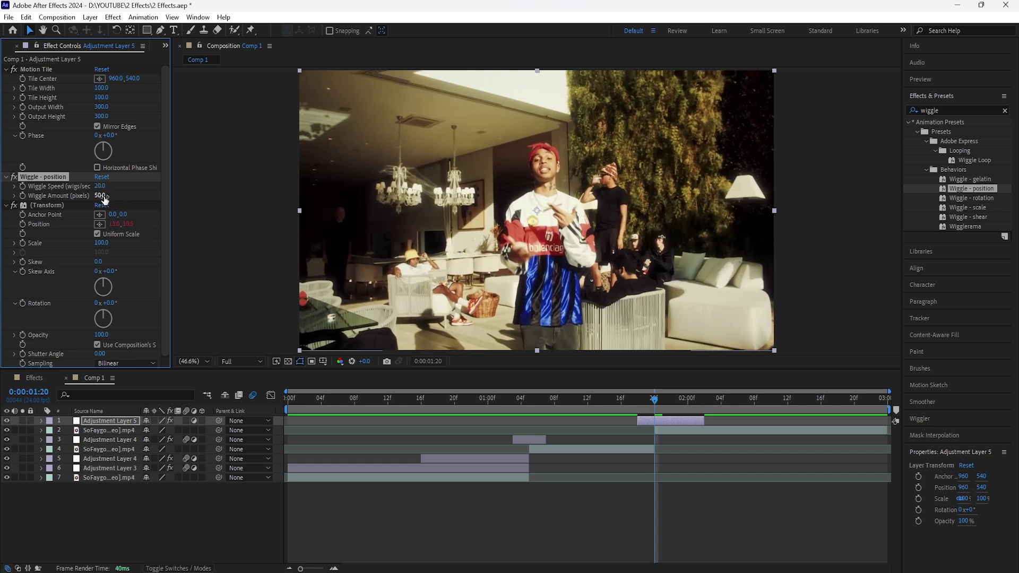
drag(104, 198, 127, 196)
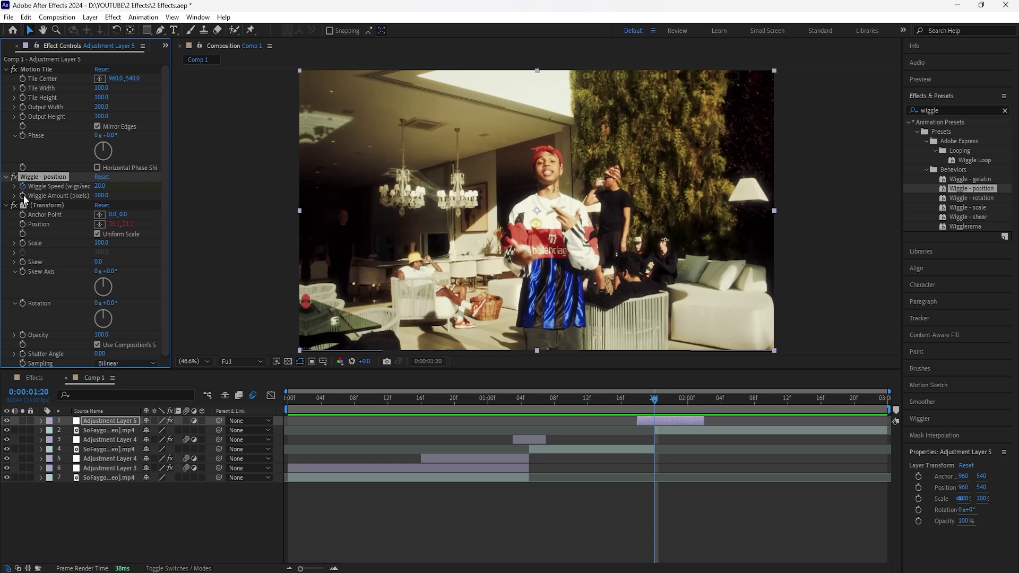
Keyframe Wiggle Speed and Wiggle Amount at 0:00:01:20, and set both to 0 at 0:00:01:18
click(120, 421)
key(u)
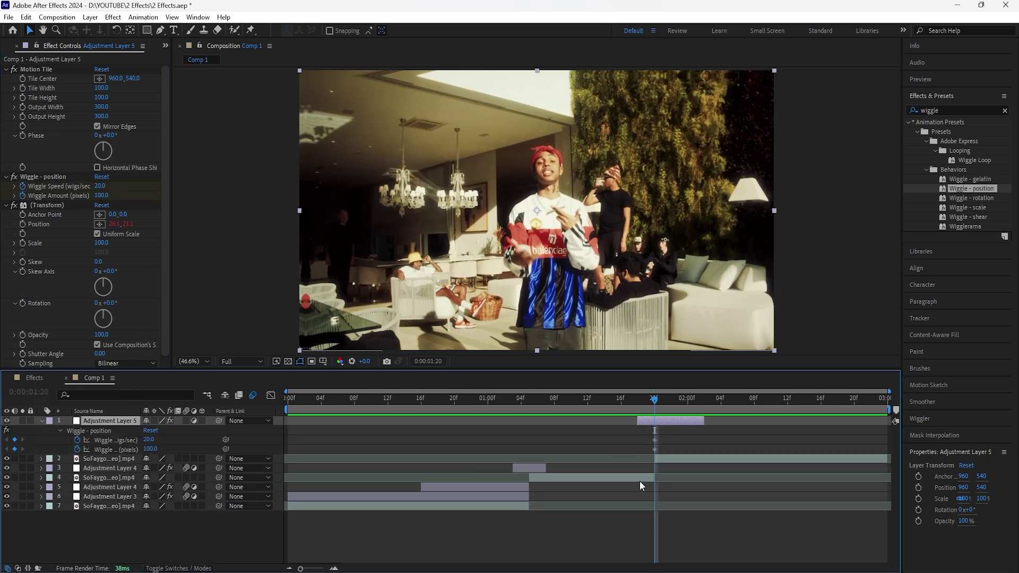
drag(655, 399, 638, 399)
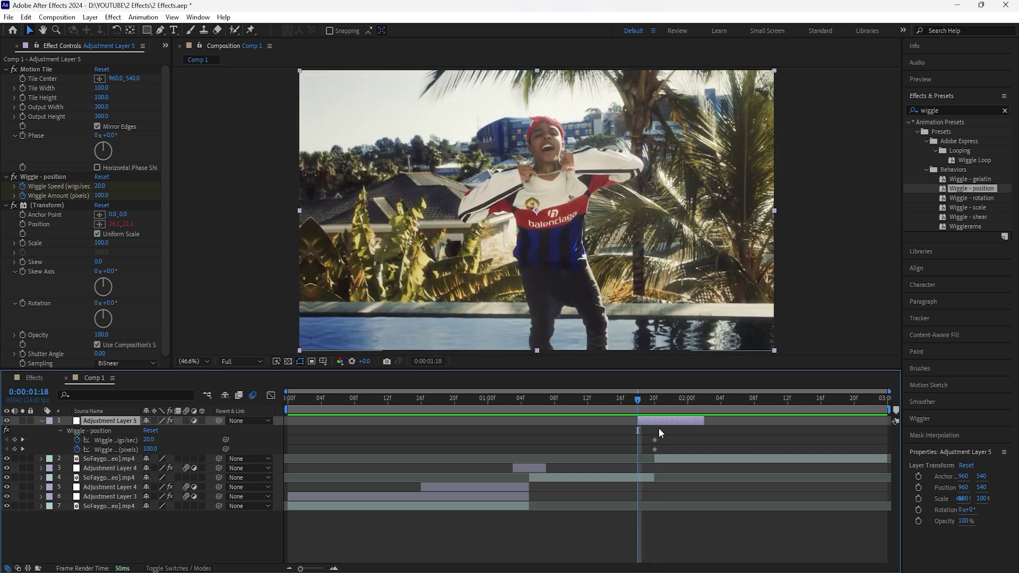
click(103, 186)
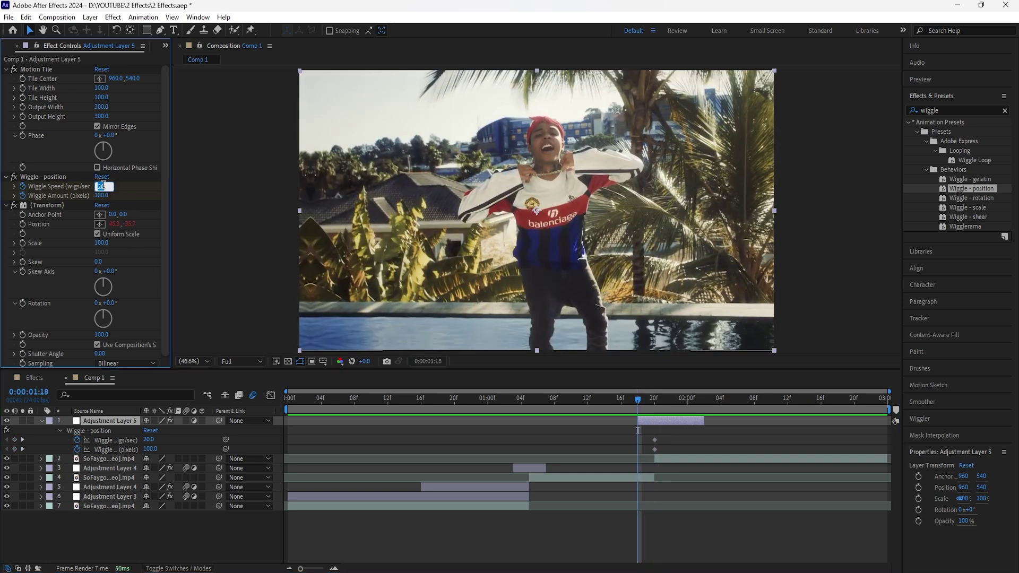
text(0)
key(Return)
click(101, 197)
text(0)
key(Return)
Set Wiggle Speed and Wiggle Amount to 0 at 0:00:02:02, the end of the adjustment layer
click(657, 398)
drag(665, 399, 704, 398)
click(101, 187)
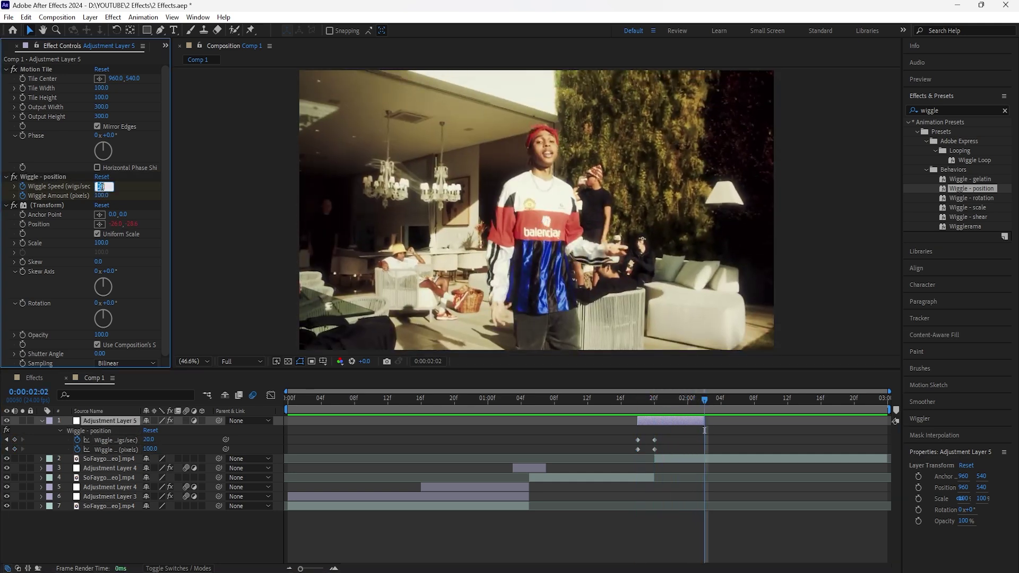
text(0)
key(Return)
click(101, 196)
text(0)
key(Return)
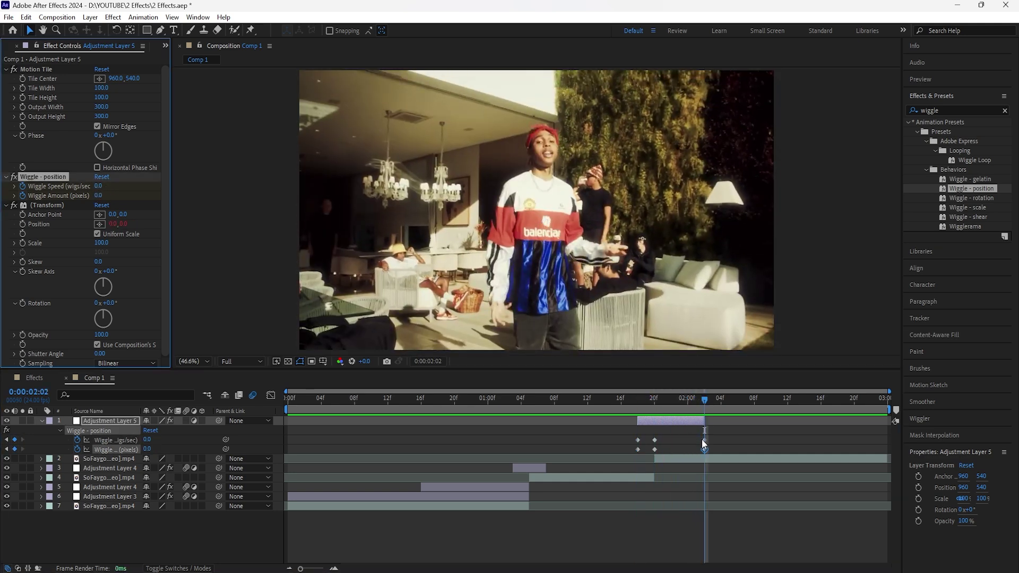
Apply Easy Ease to all Wiggle keyframes with motion blur enabled on the layer, and preview the shake
drag(722, 436, 624, 448)
key(F9)
drag(704, 399, 671, 399)
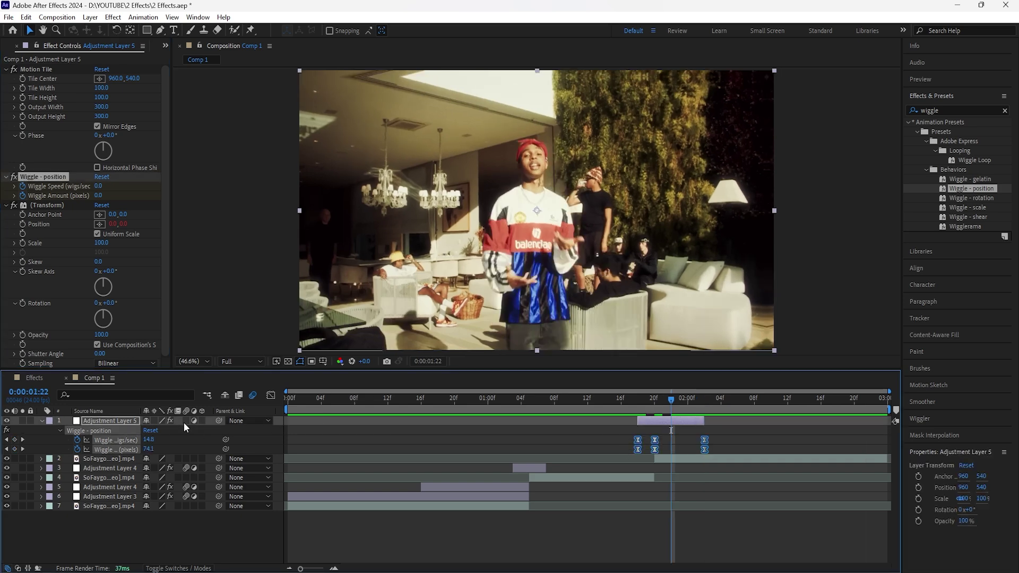
click(185, 421)
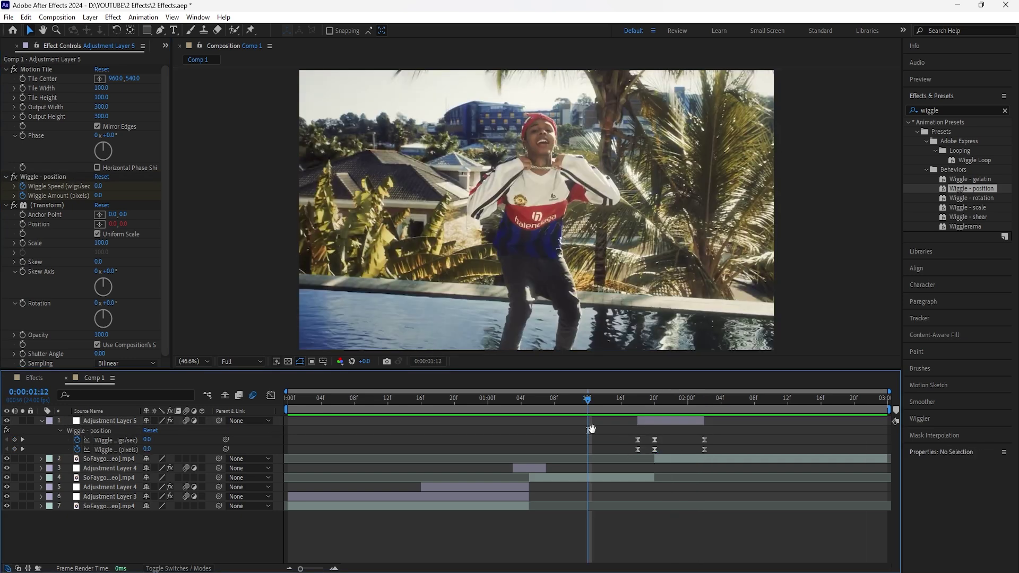
key(space)
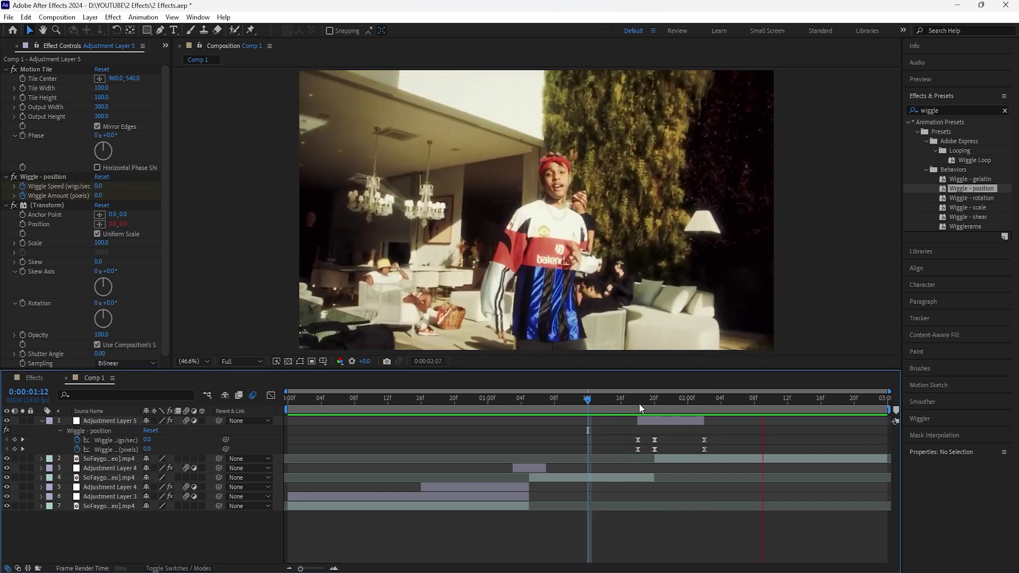
key(space)
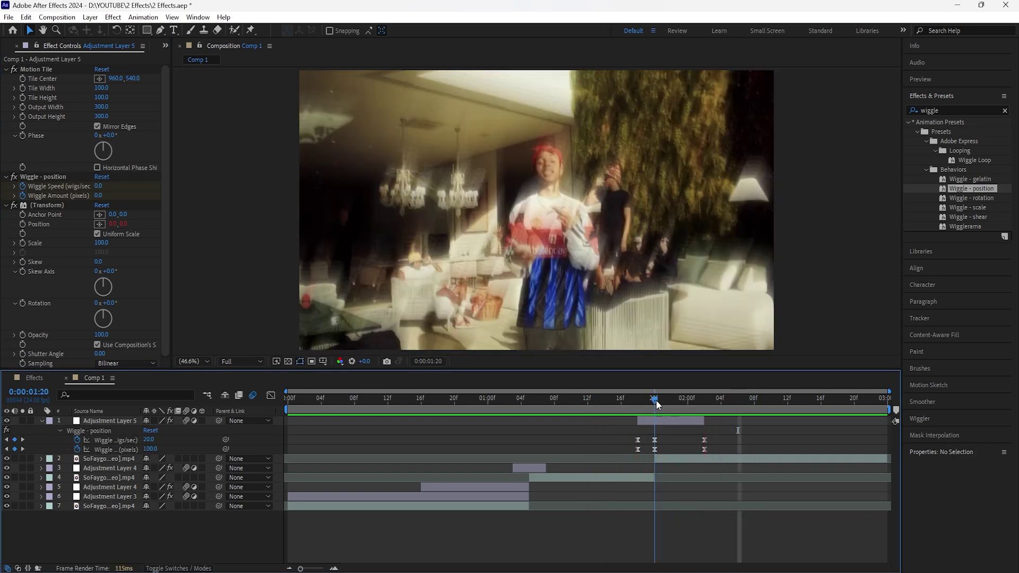
Collapse the layer's existing effects, add an Exposure effect, and keyframe its Exposure at 3 on 0:00:01:20
click(6, 70)
click(5, 78)
click(5, 88)
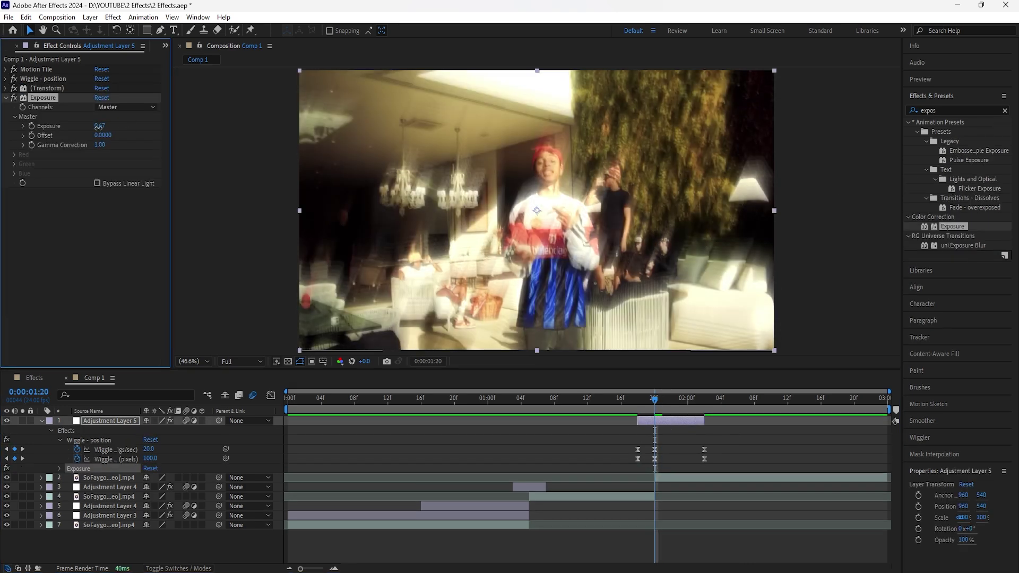
click(103, 129)
text(3)
key(Return)
Reveal the layer's keyframes, set Exposure to 0 at 0:00:01:18 and 0:00:02:02, and apply Easy Ease to all three Exposure keyframes
click(676, 424)
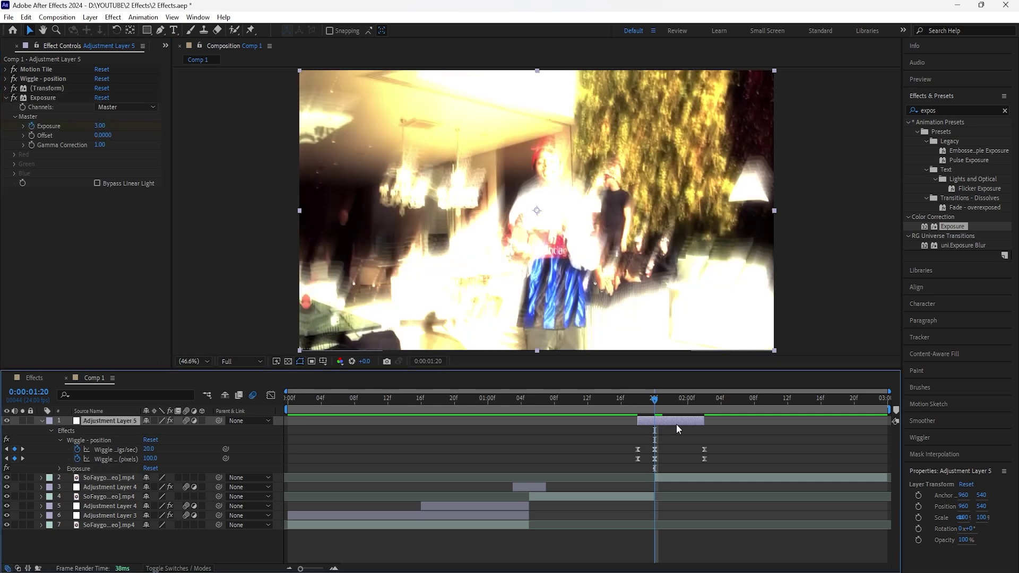
key(u)
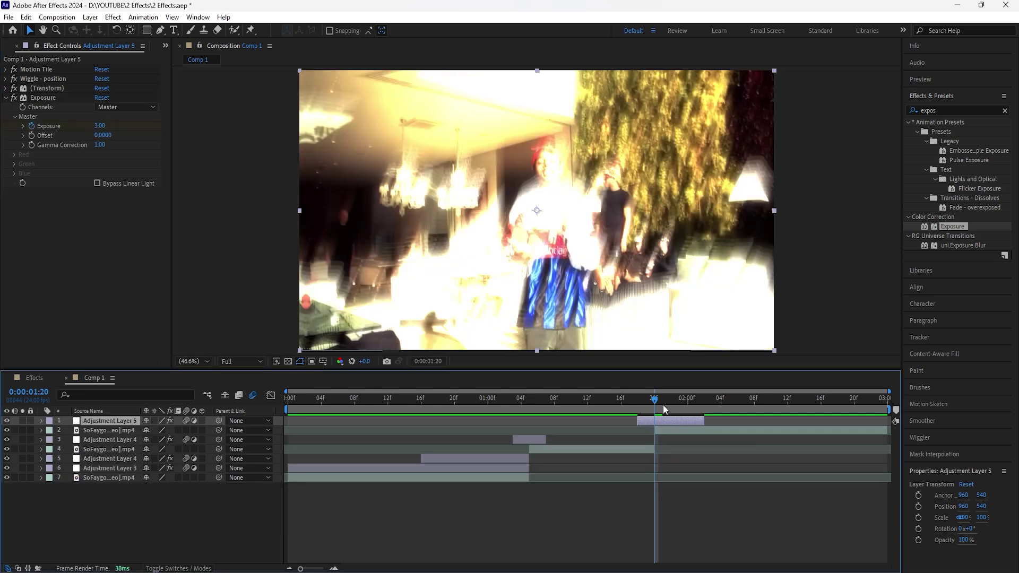
key(u)
key(u)
key(u)
key(u)
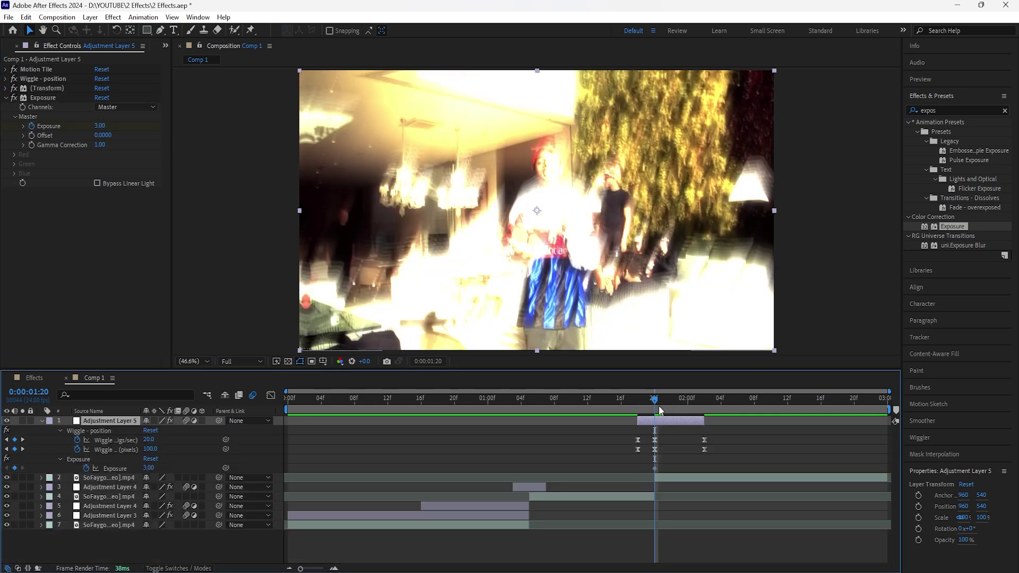
drag(653, 402, 643, 402)
drag(713, 466, 626, 478)
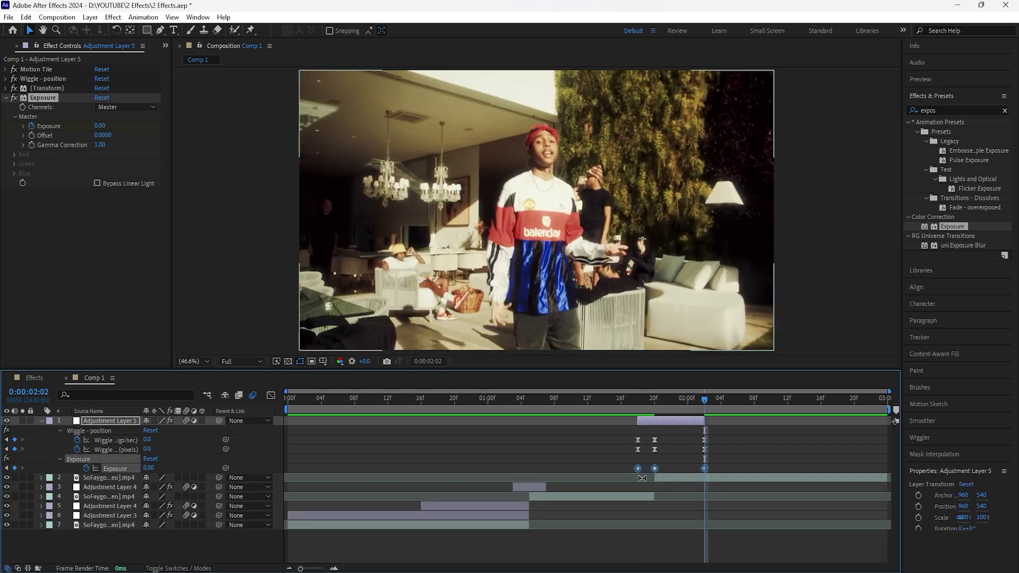
key(F9)
Preview the flash from before the cut, and move the last Exposure keyframe to 0:00:01:23
drag(685, 402, 587, 419)
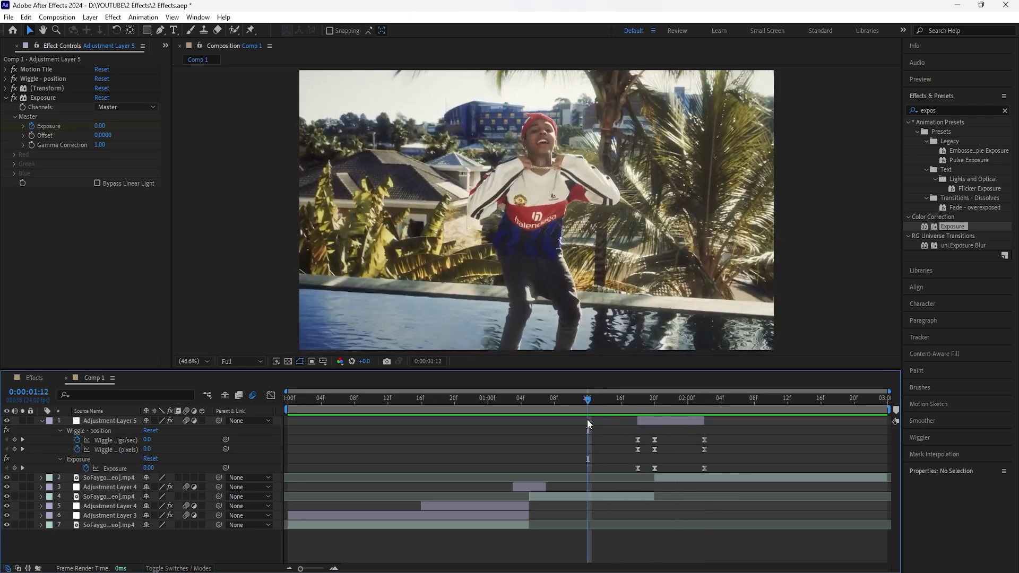
key(space)
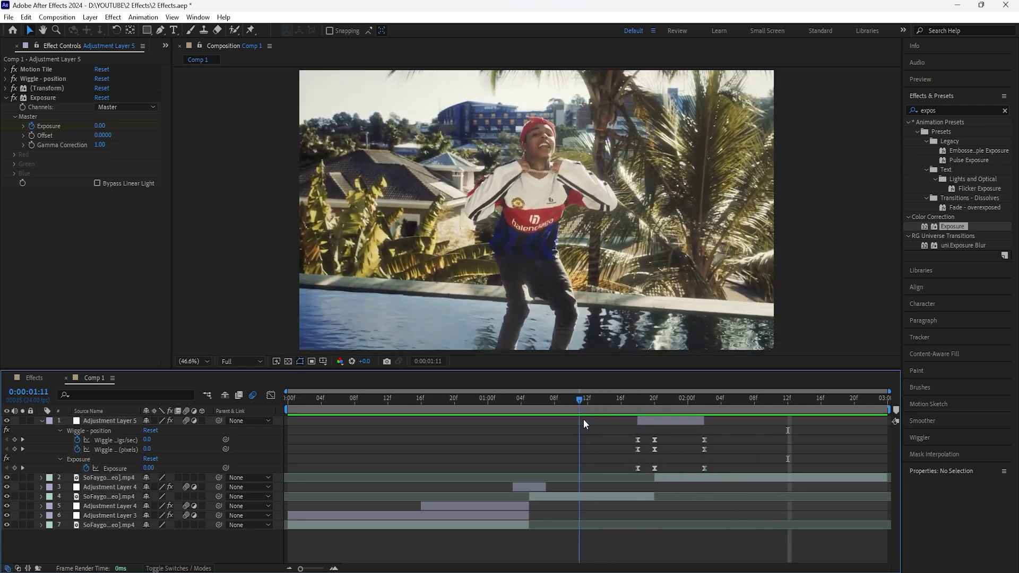
click(681, 398)
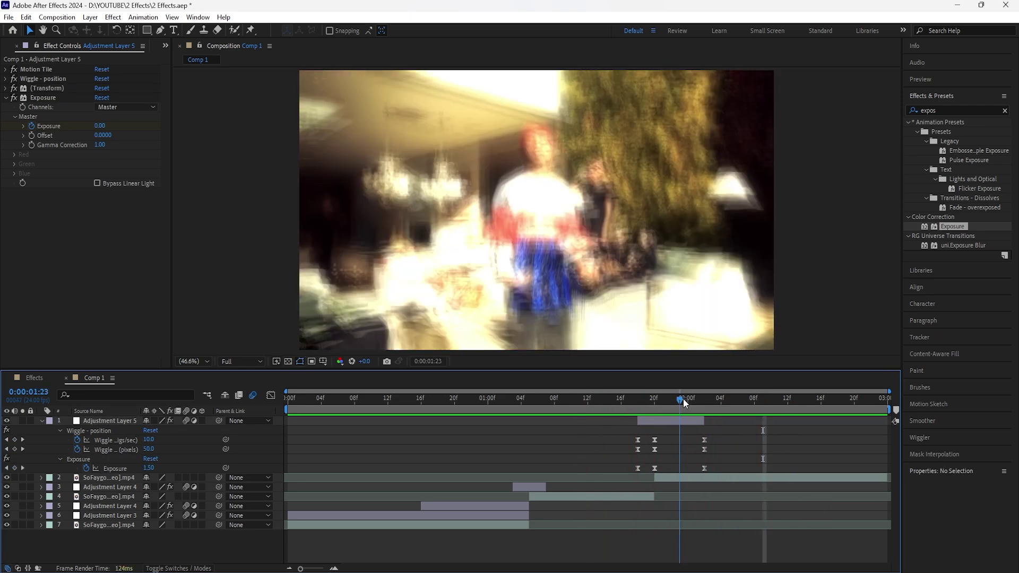
drag(705, 469, 686, 472)
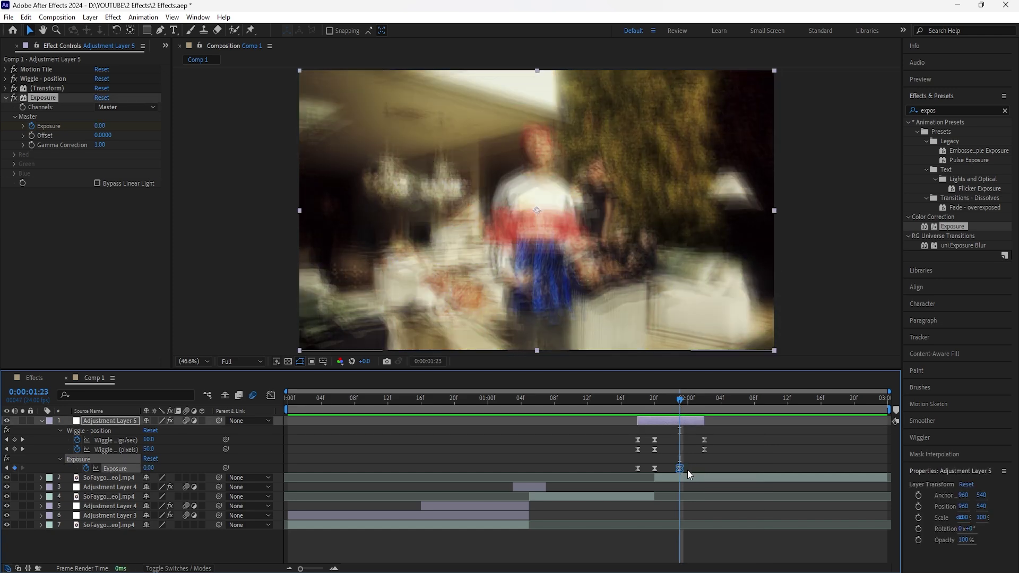
Preview the last transition with the shortened flash, and play the whole composition from 0:00:00:00
click(572, 399)
key(space)
key(space)
key(space)
click(661, 399)
drag(660, 399, 263, 462)
key(space)
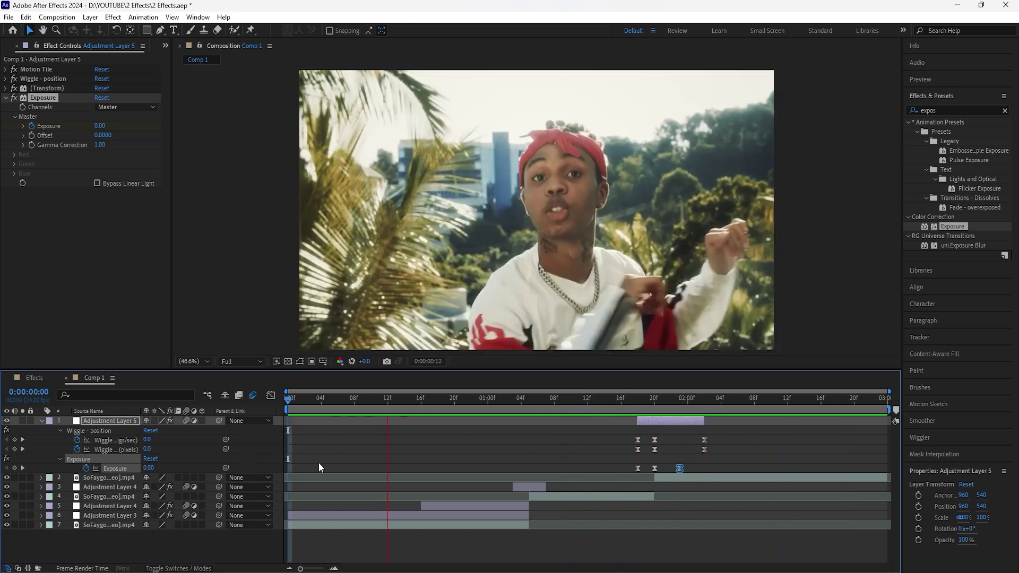